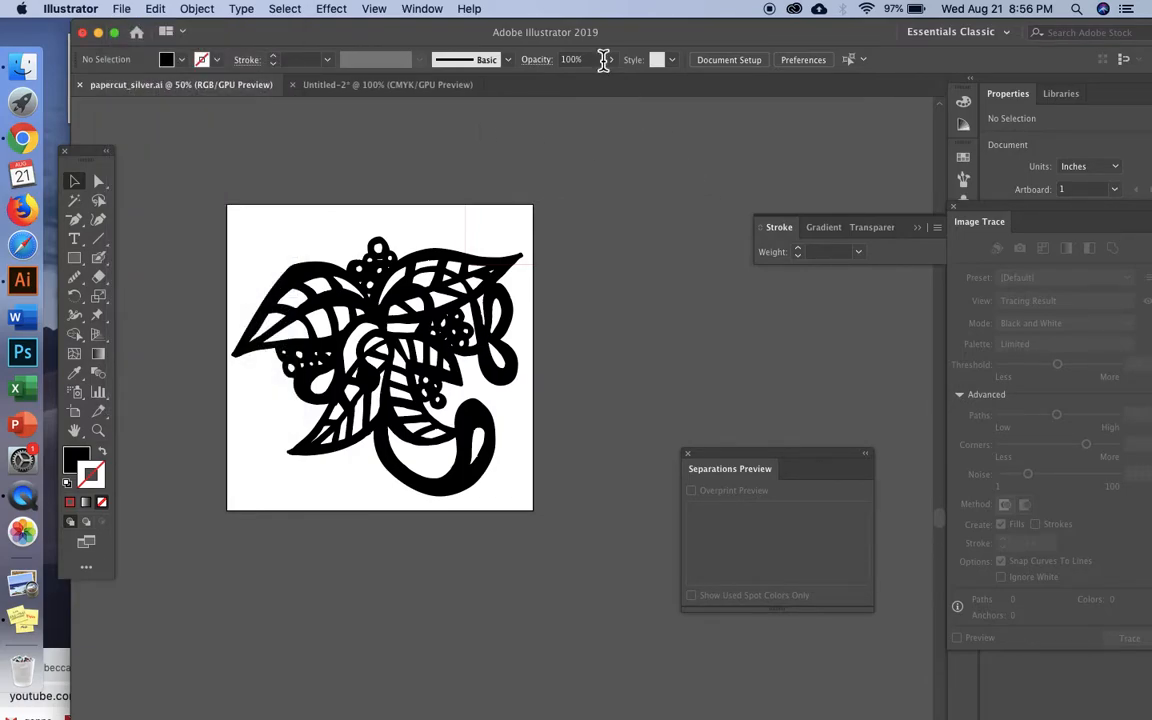
Step: Create a new 5 x 5 in document with one artboard in CMYK color mode
scroll(671, 264, "down", 1)
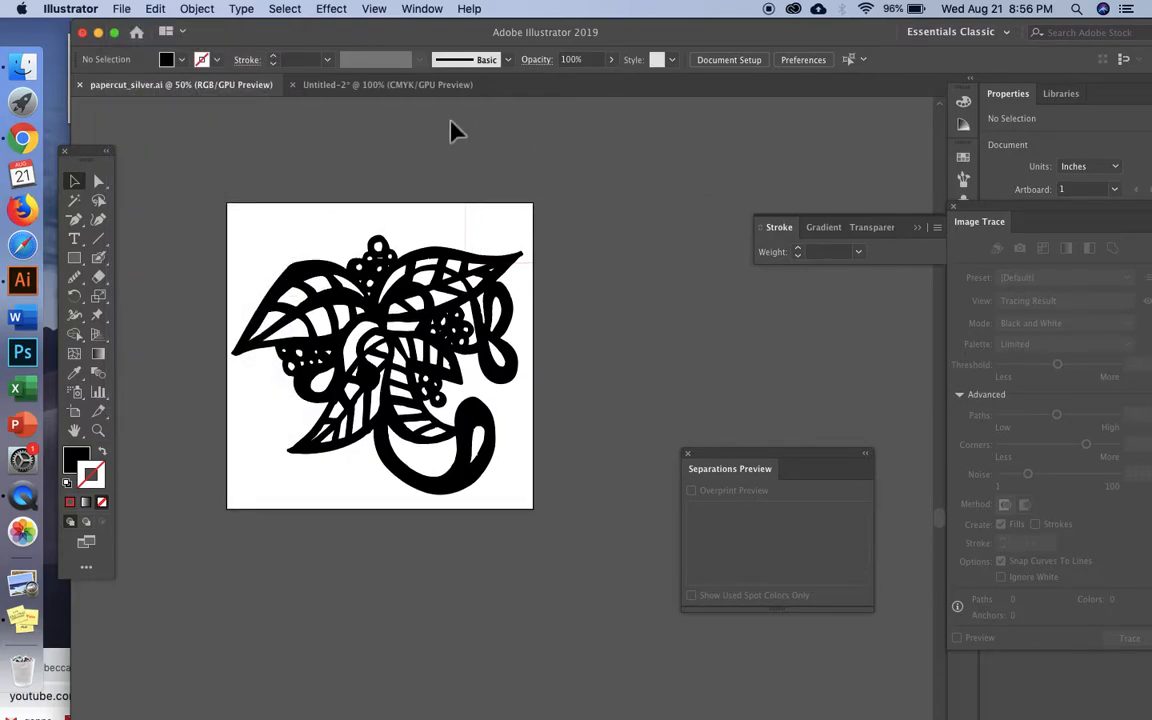
left_click(121, 9)
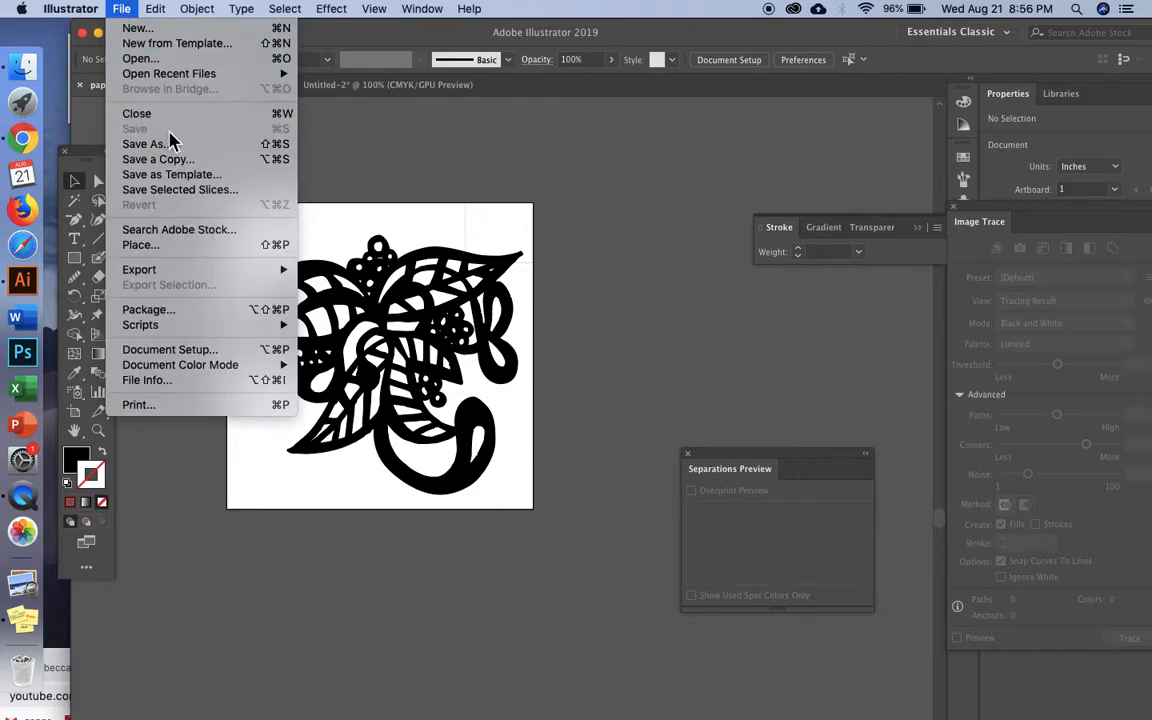
left_click(151, 29)
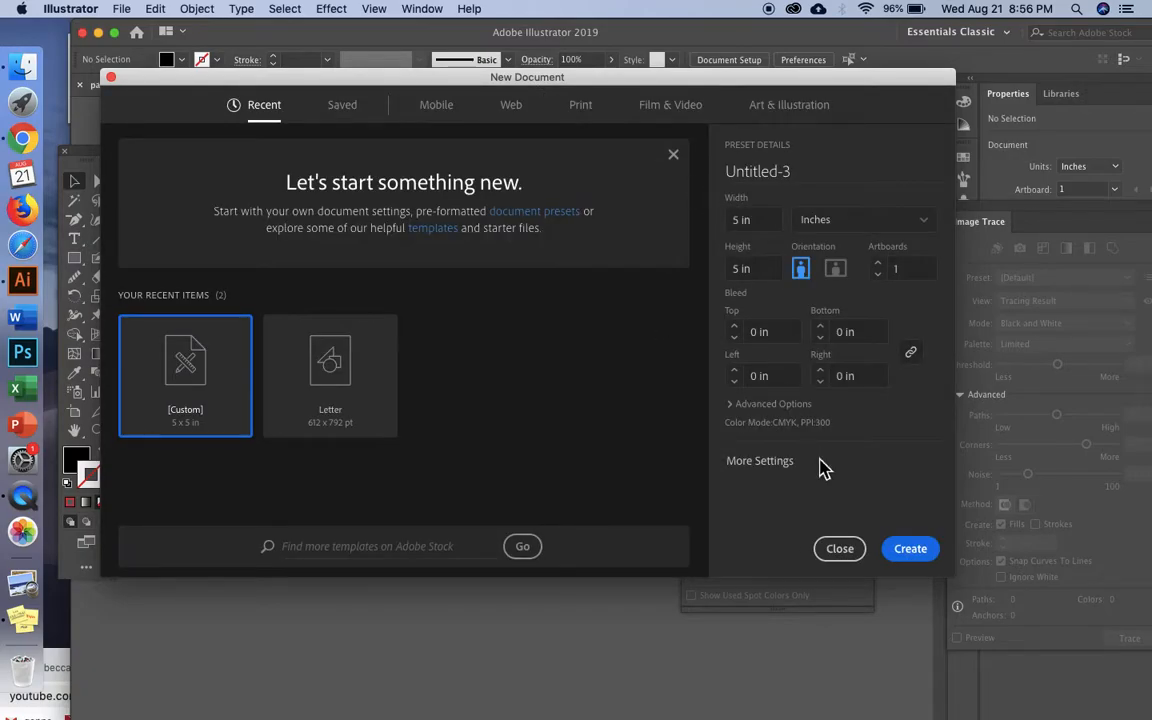
left_click(906, 547)
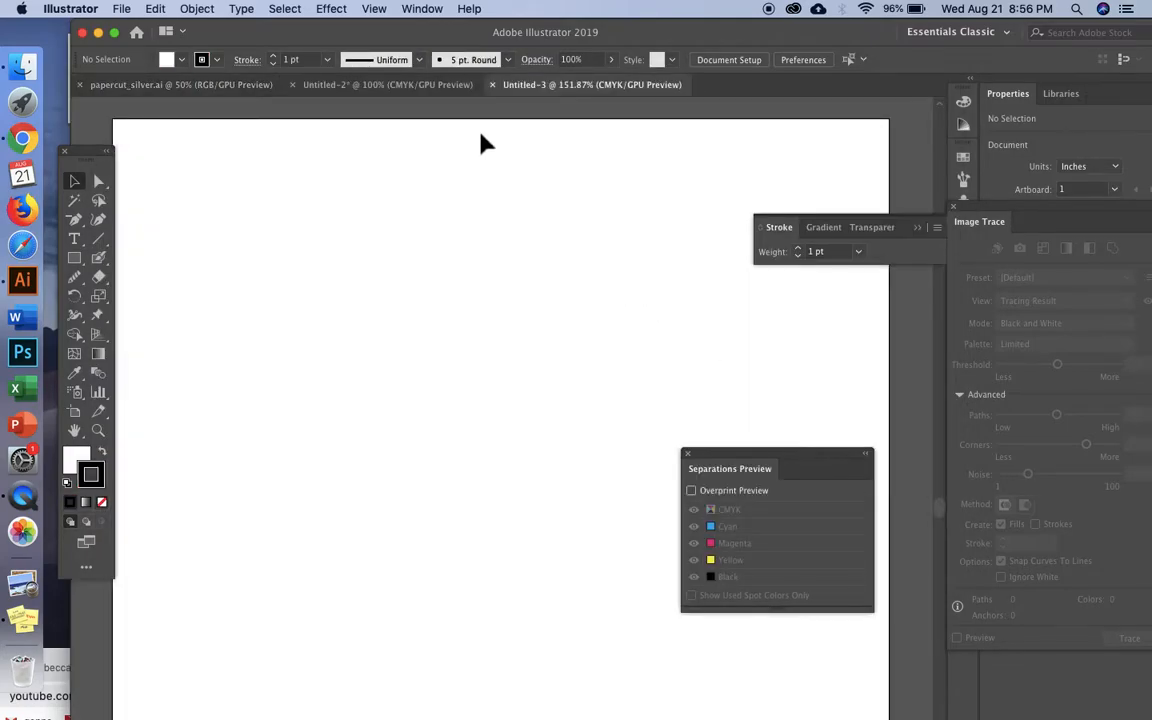
key("super+minus")
key("super+minus")
key("super+minus")
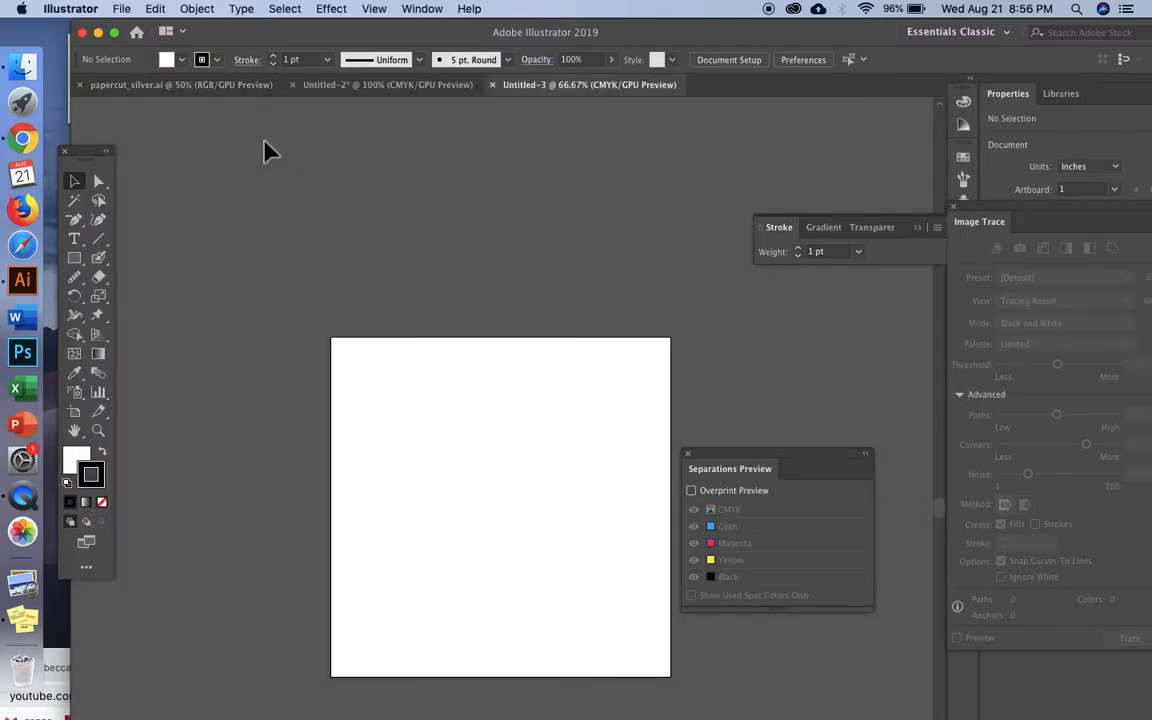
scroll(265, 142, "down", 2)
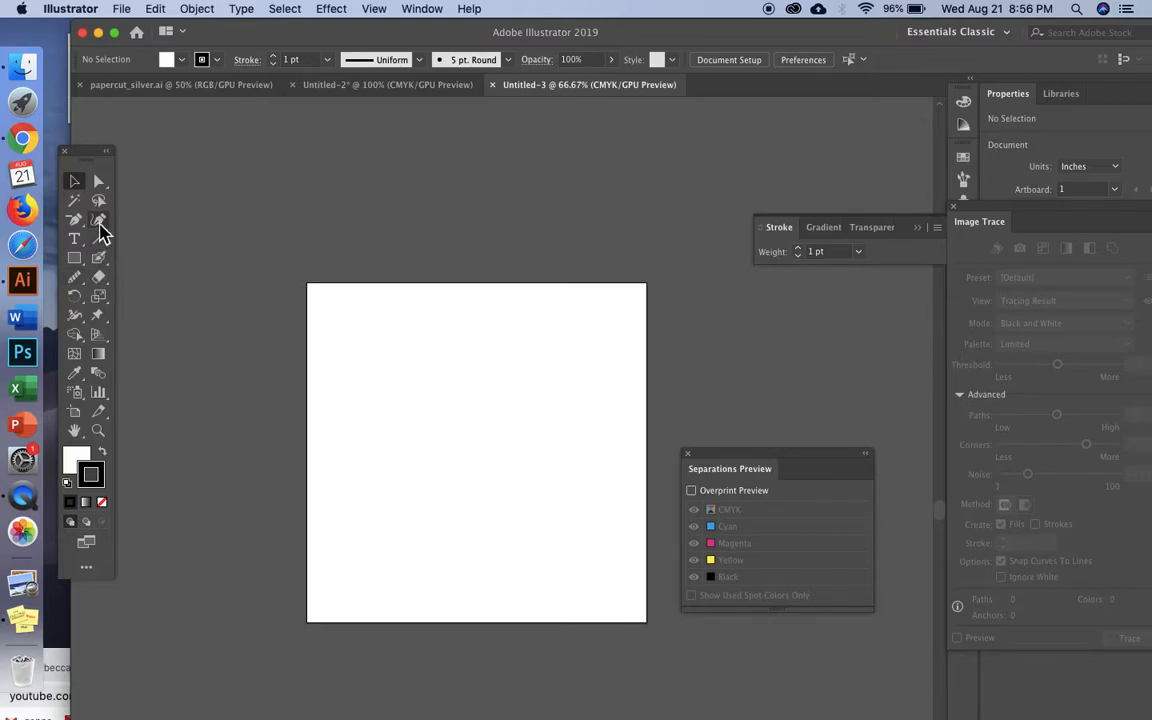
left_click_drag(74, 257, 176, 290)
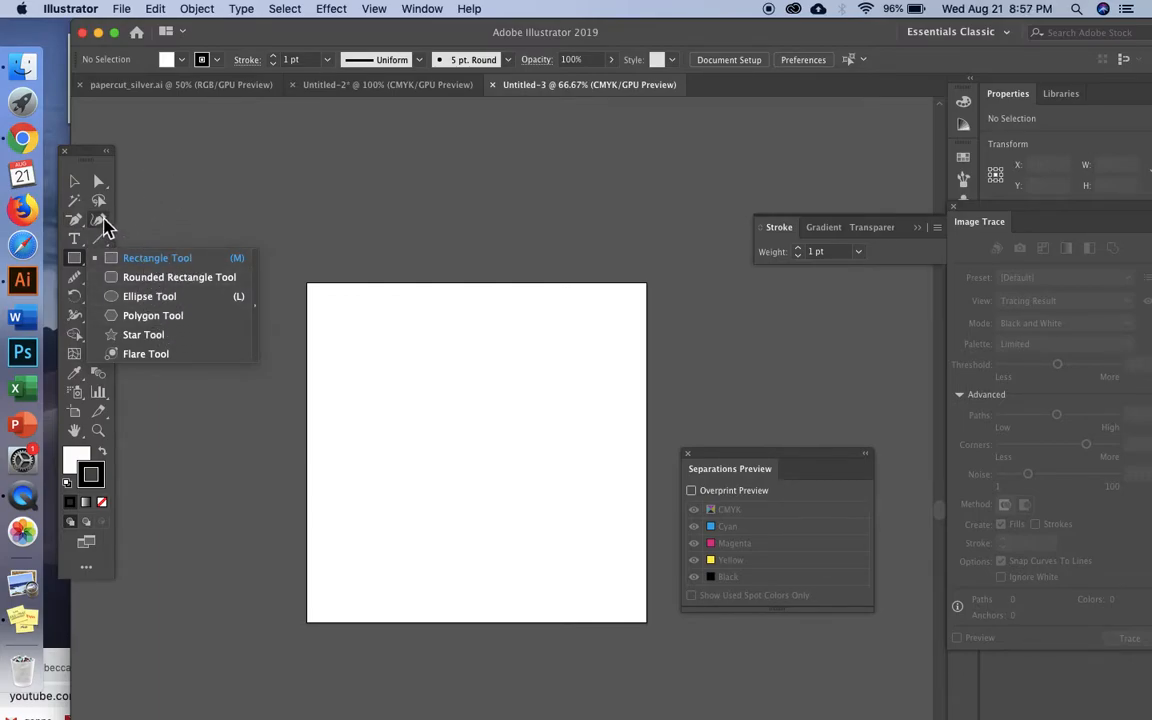
left_click(100, 221)
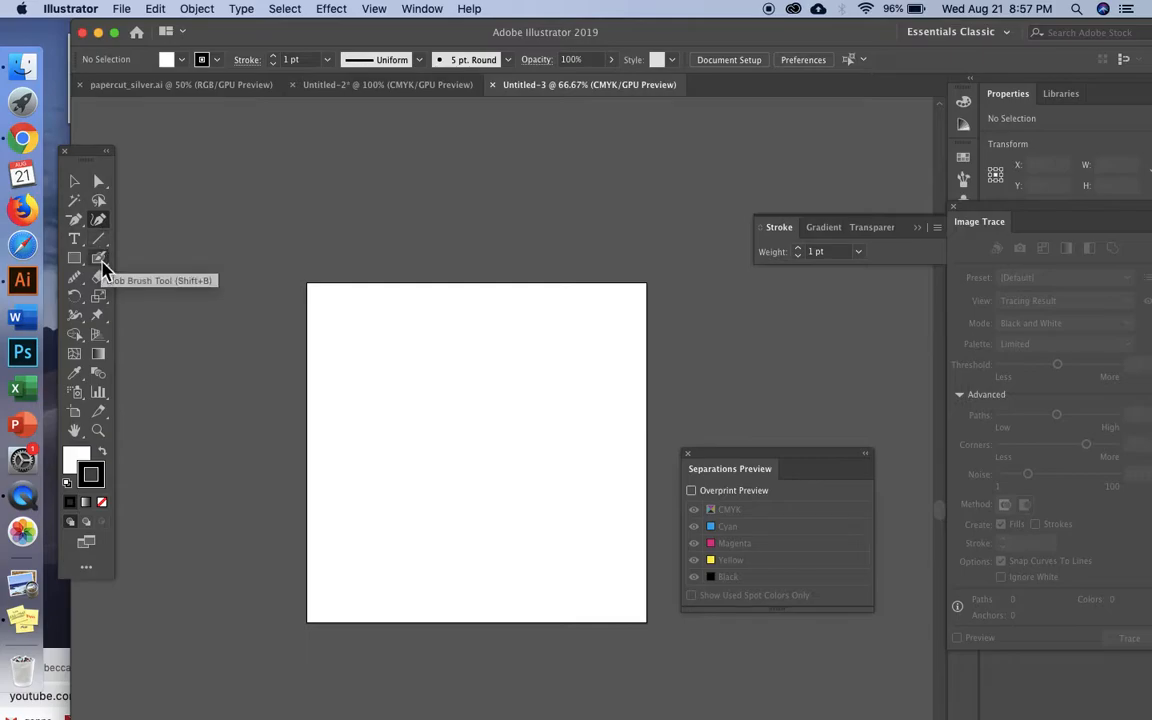
mouse_move(103, 262)
left_mouse_down()
mouse_move(148, 270)
mouse_move(132, 264)
mouse_move(132, 206)
left_mouse_up()
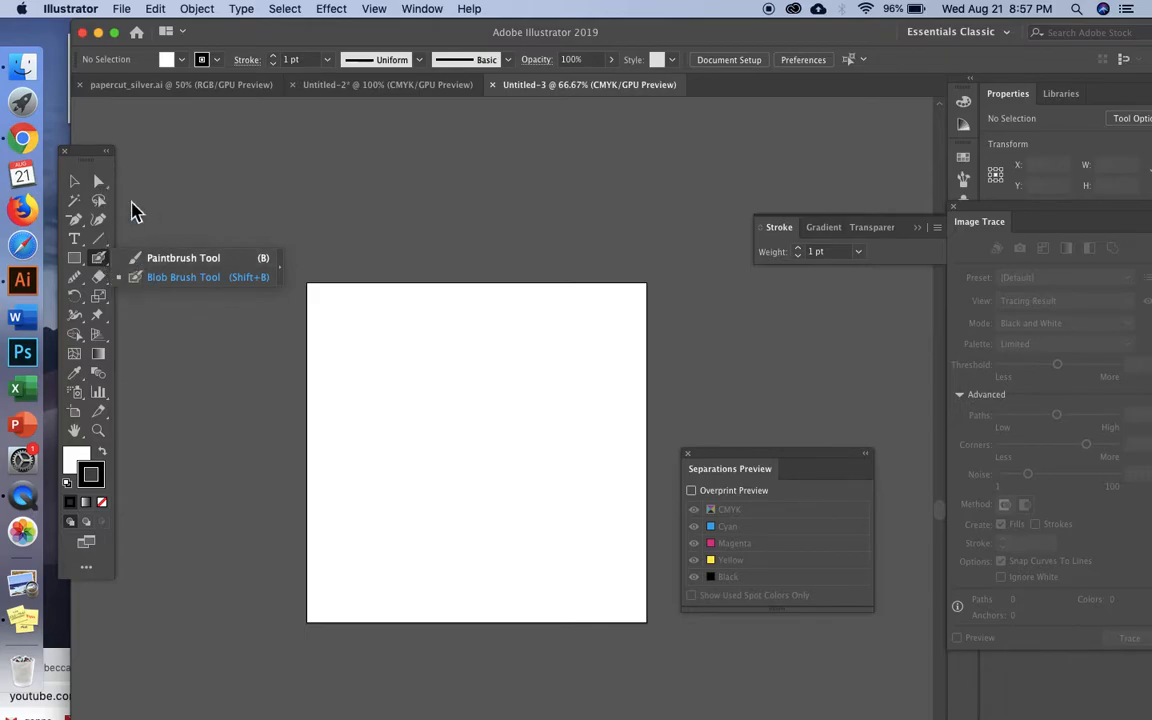
Step: Select the Pencil tool and set its fidelity one notch short of fully Smooth in its options
left_click_drag(76, 282, 135, 300)
double_click(75, 276)
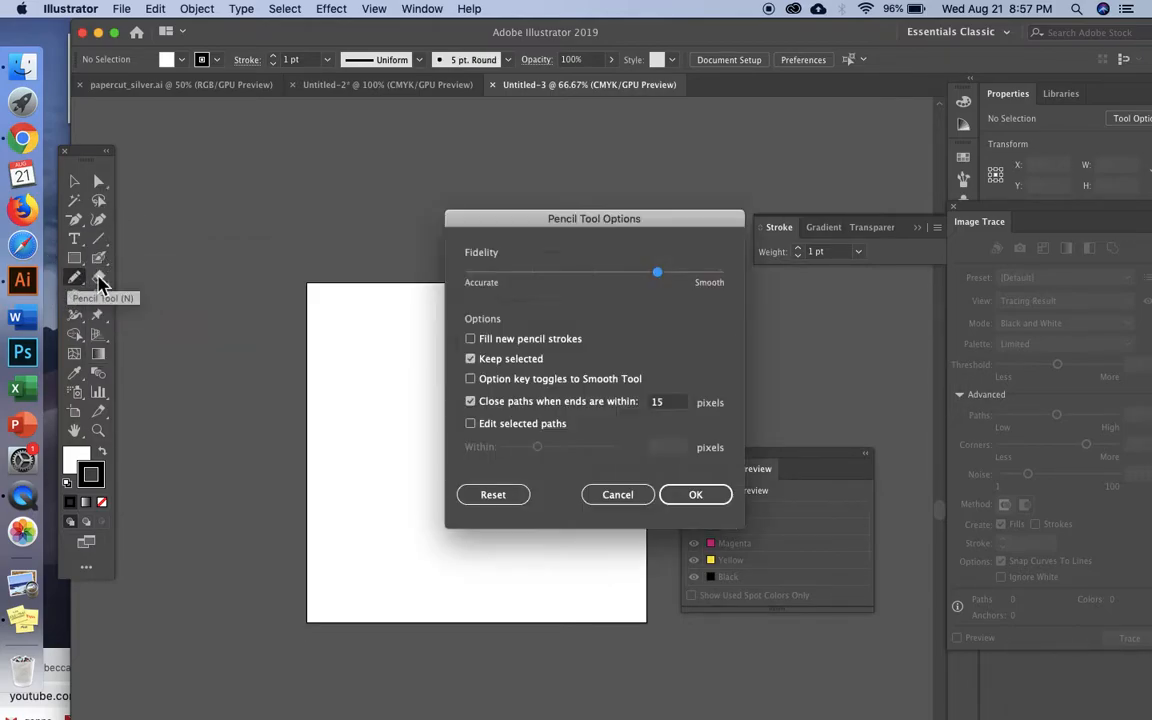
mouse_move(658, 274)
left_mouse_down()
mouse_move(468, 270)
mouse_move(624, 292)
mouse_move(668, 286)
left_mouse_up()
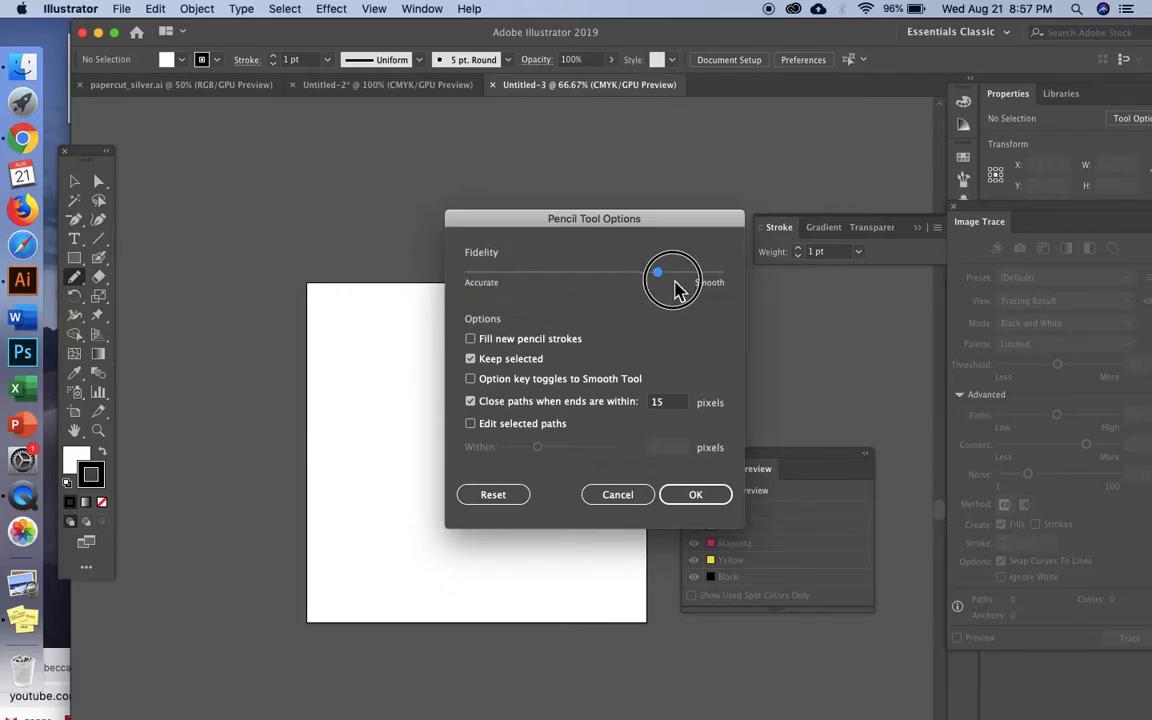
left_click(708, 500)
Step: Draw a freehand S-shaped curve about 1.9 in wide and 1.3 in high, with a 14 pt stroke weight
mouse_move(520, 398)
left_mouse_down()
mouse_move(497, 386)
mouse_move(405, 450)
left_mouse_up()
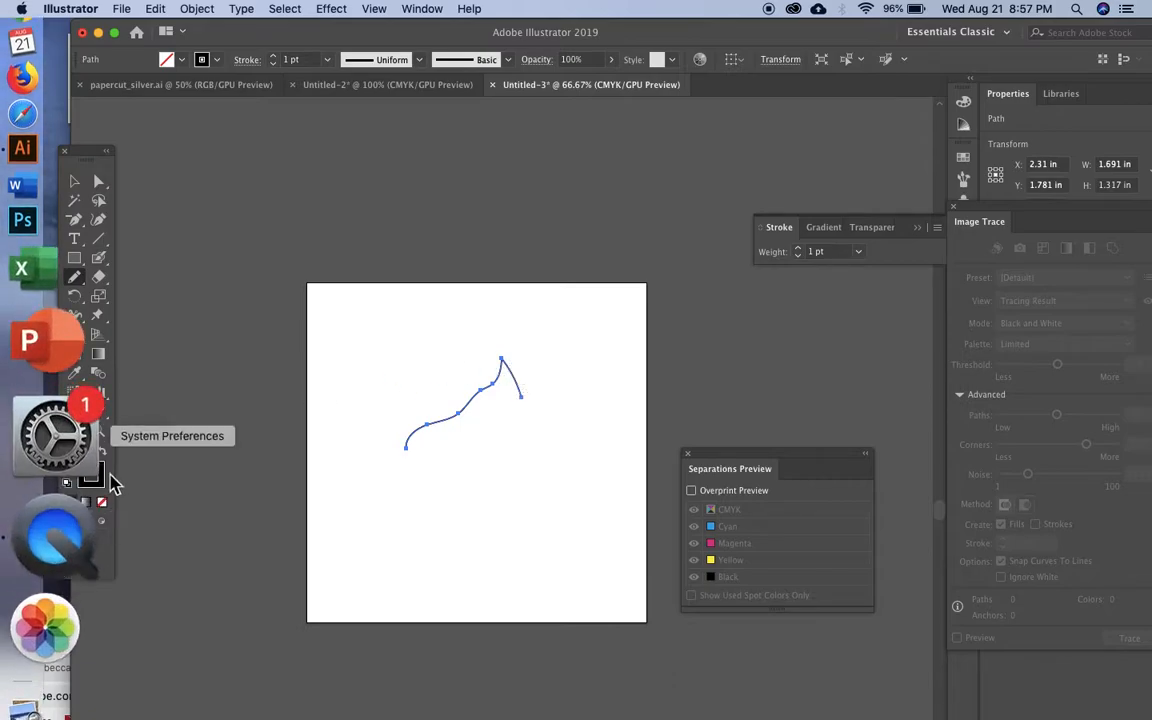
key("ctrl+z")
mouse_move(398, 428)
left_mouse_down()
mouse_move(388, 402)
mouse_move(422, 384)
mouse_move(468, 448)
mouse_move(472, 366)
left_mouse_up()
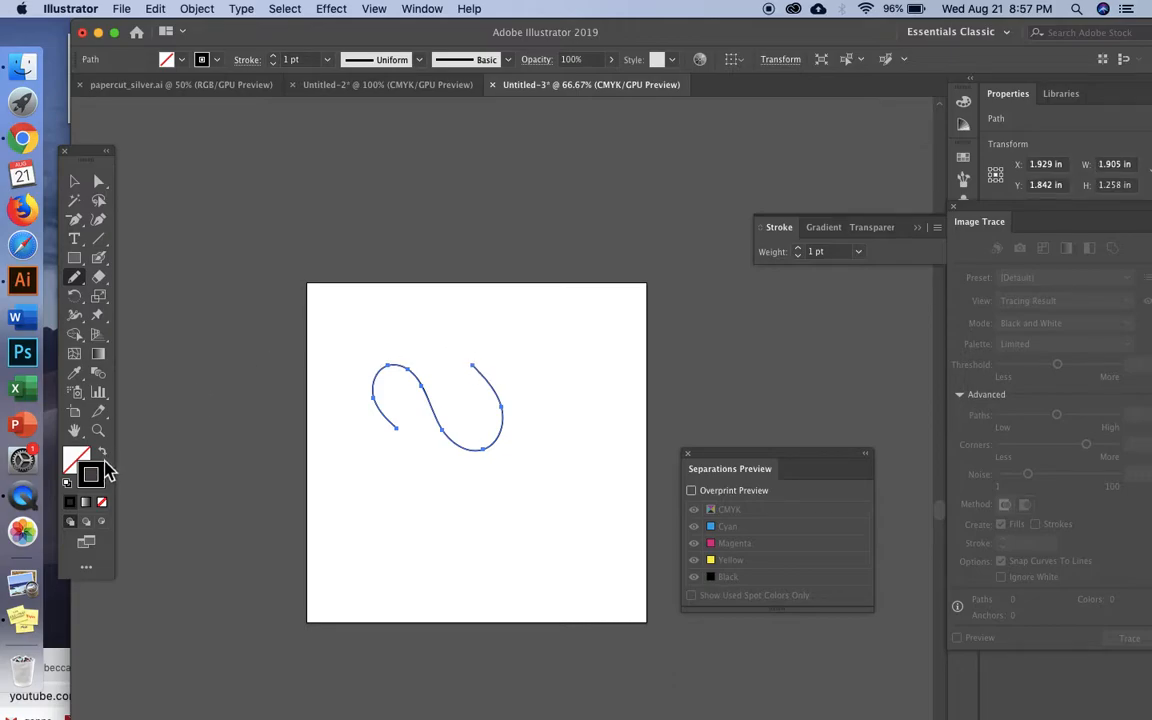
left_click(858, 251)
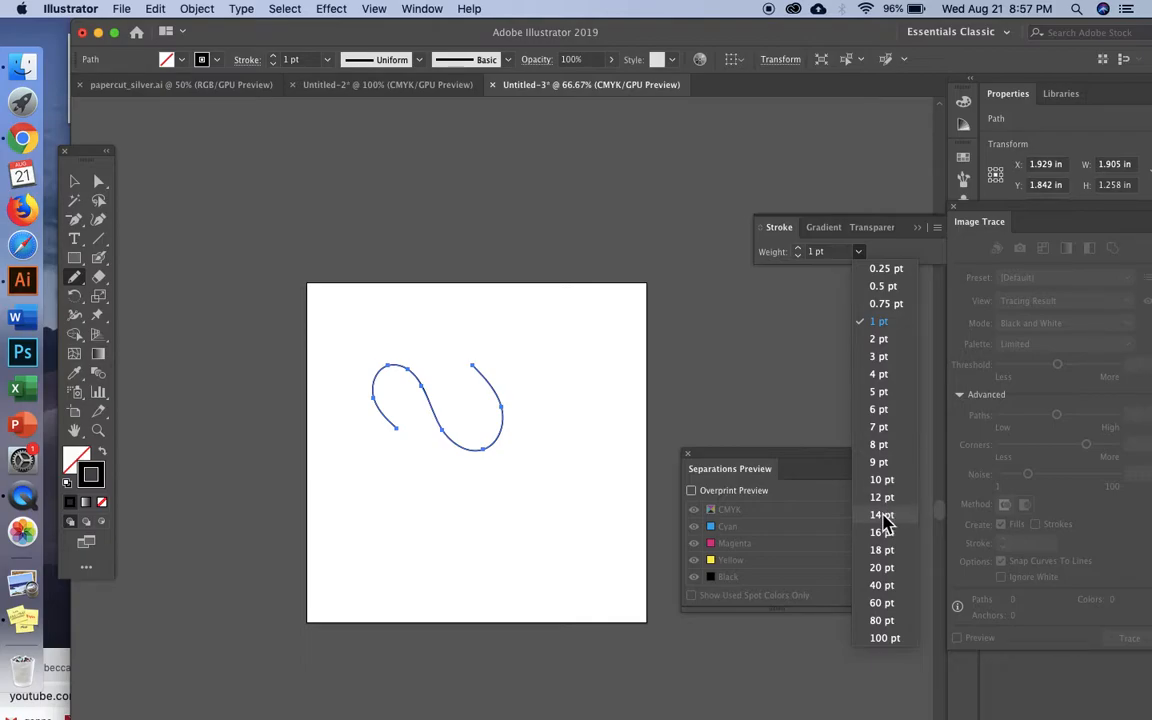
left_click(882, 514)
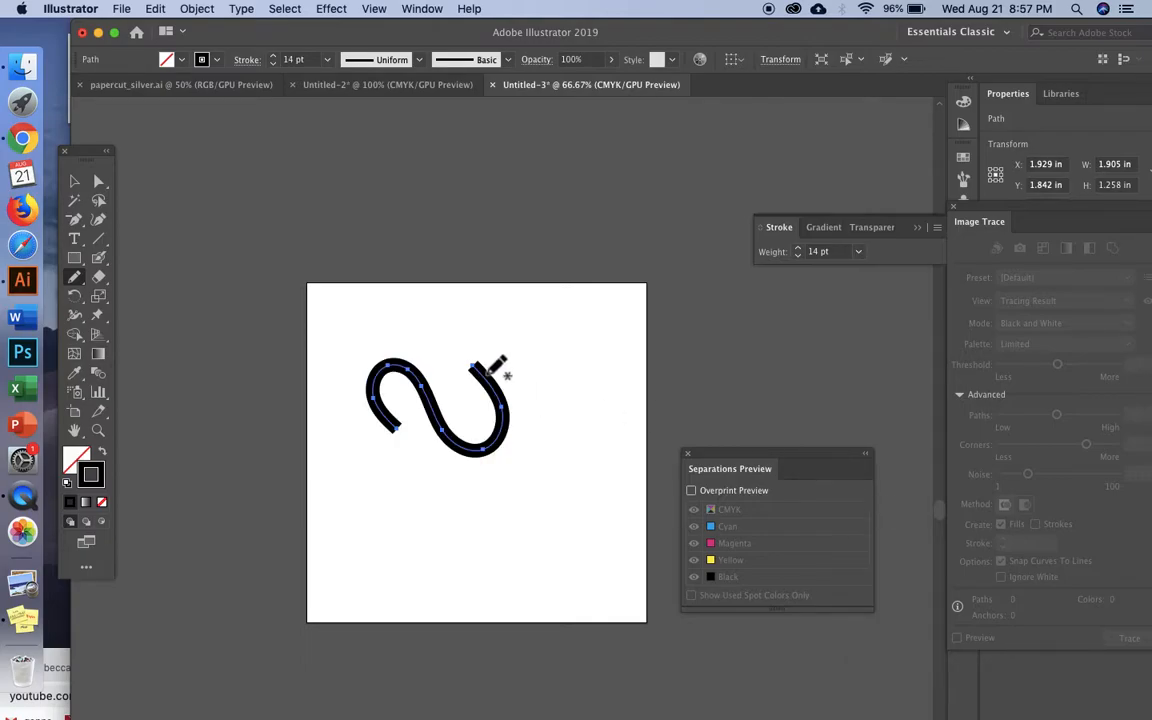
Step: Examine the curve's path in Outline view and return to GPU Preview
left_click(374, 8)
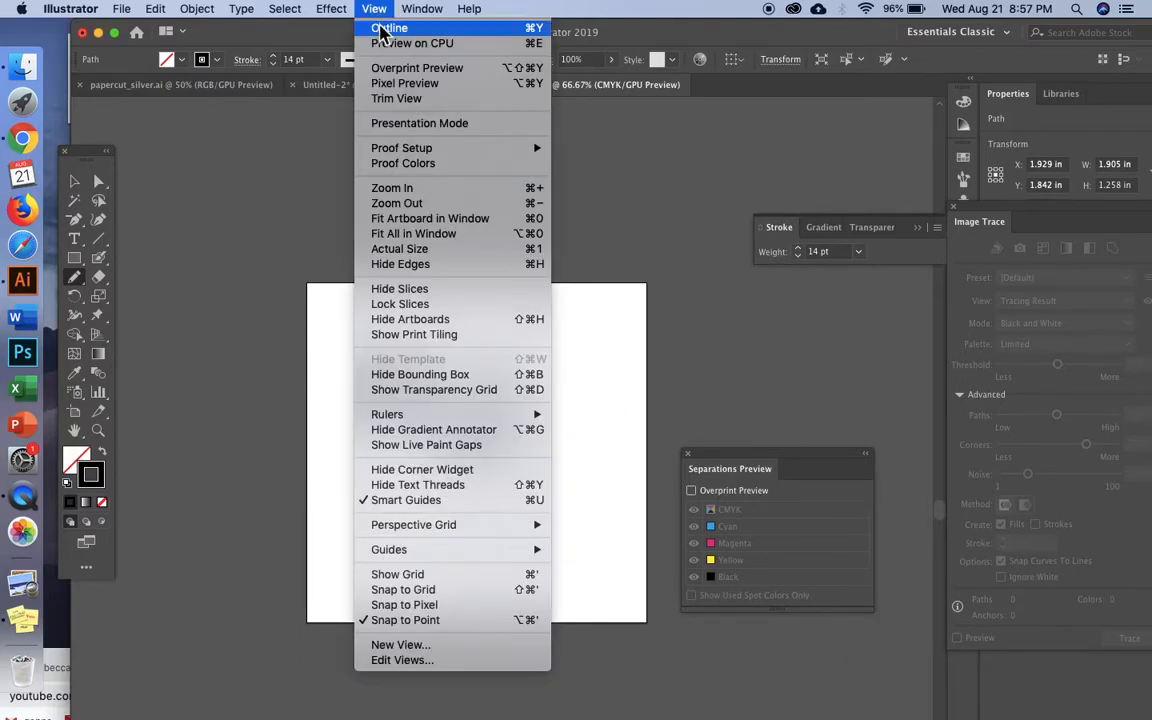
left_click(380, 30)
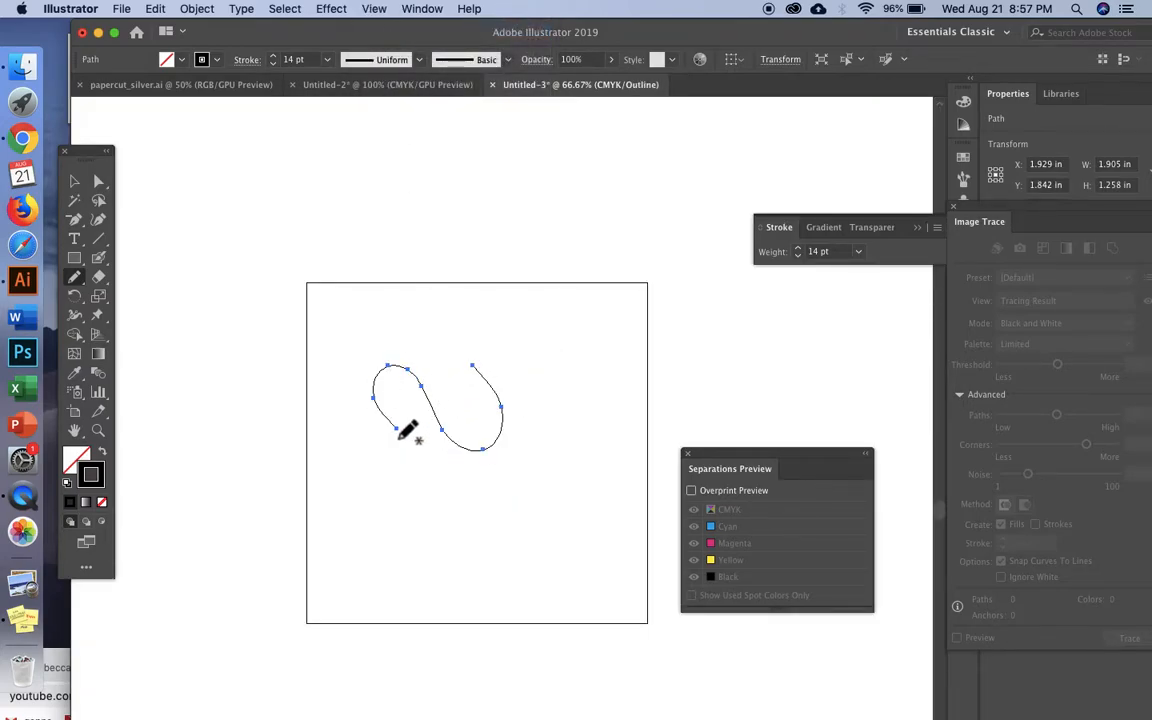
left_click(378, 8)
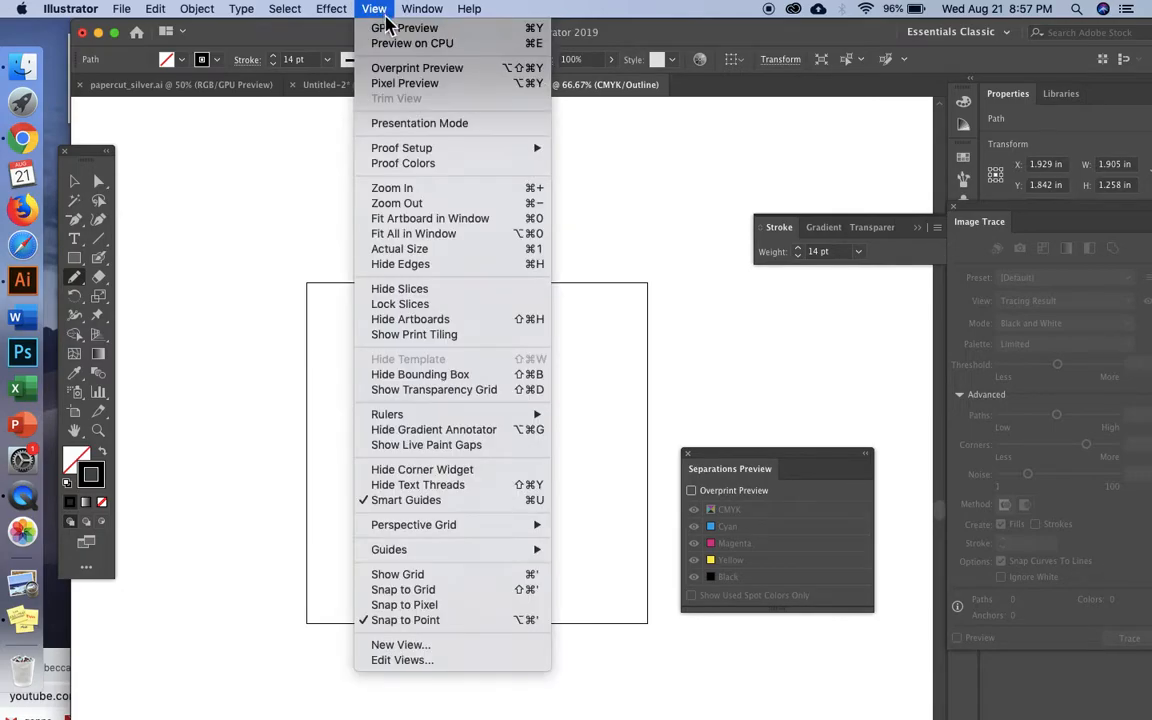
left_click(390, 32)
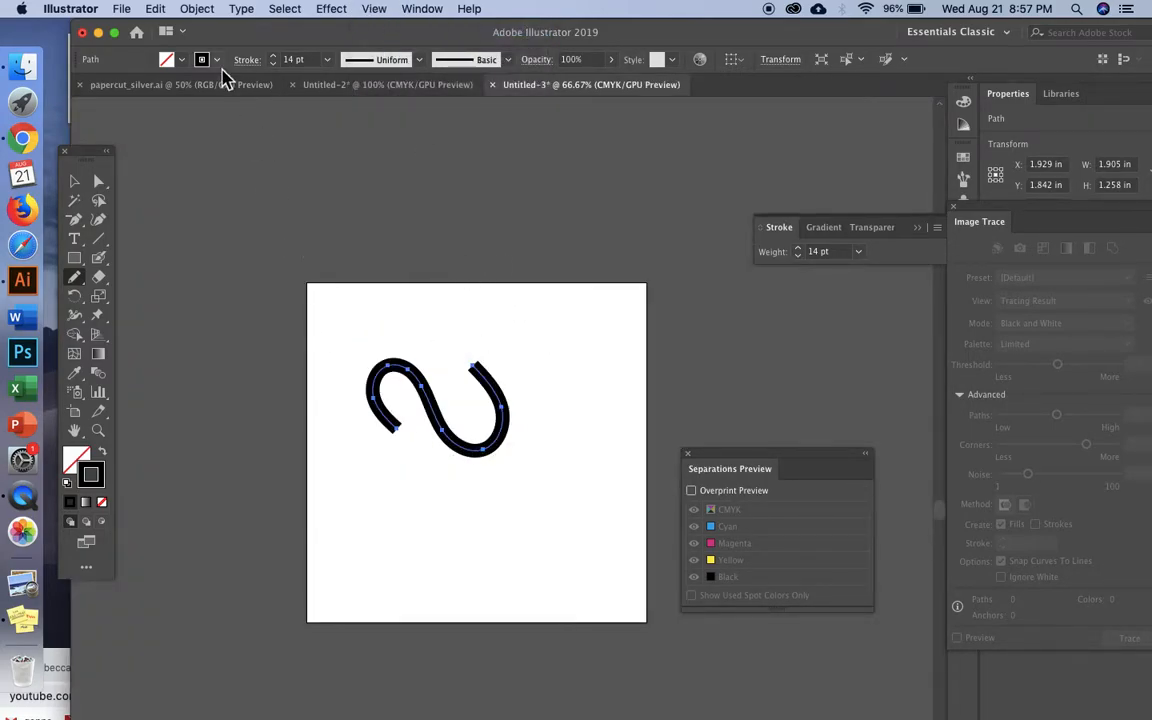
Step: Expand the curve's fill and stroke into an outlined shape
left_click(197, 9)
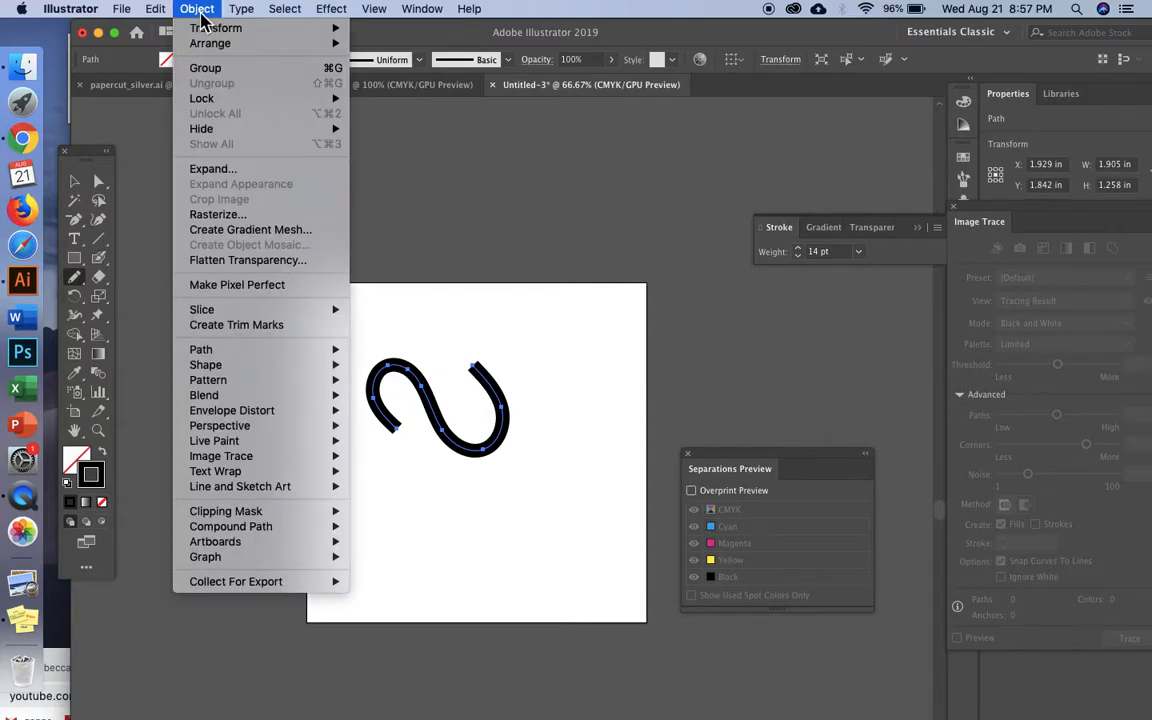
left_click(212, 170)
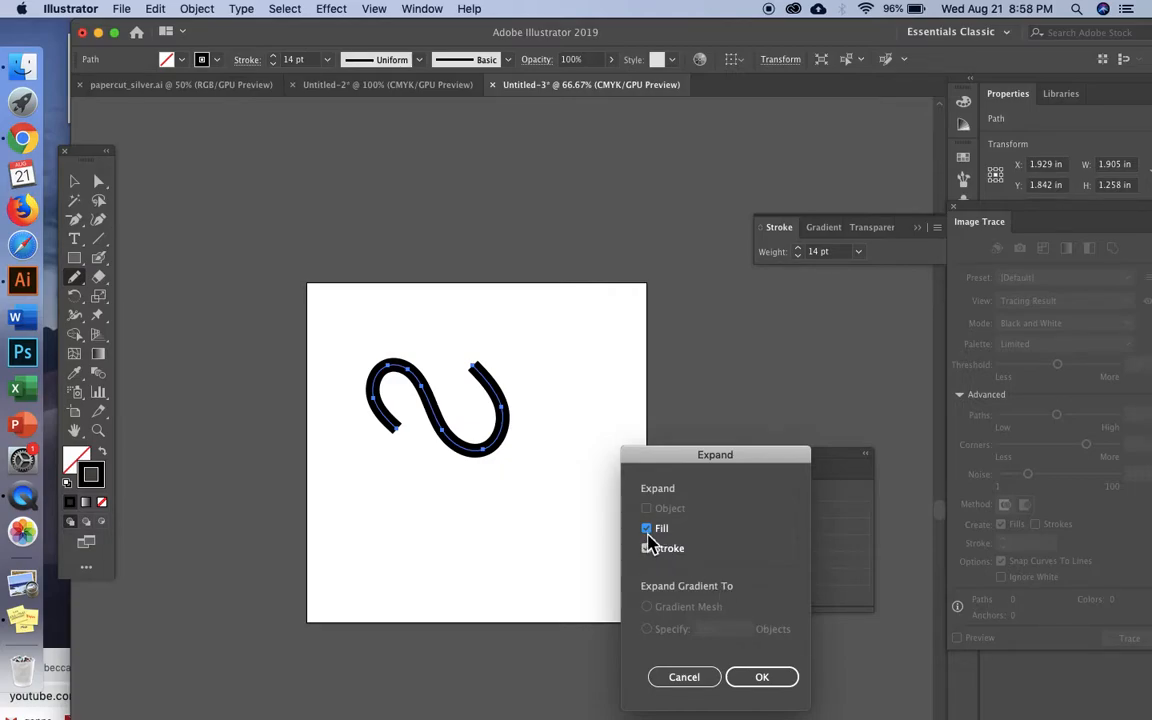
left_click(759, 677)
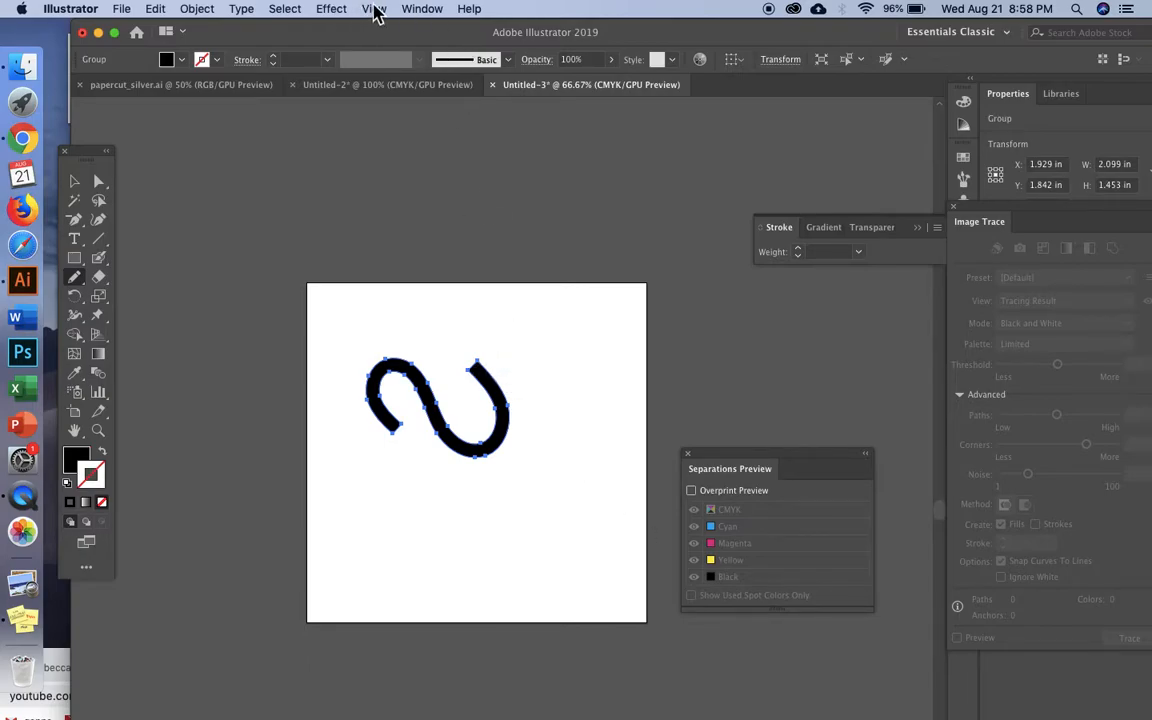
Step: In Outline view, pull the shape's upper-right end corner outward and delete the next anchor point on its outer edge
key("super+y")
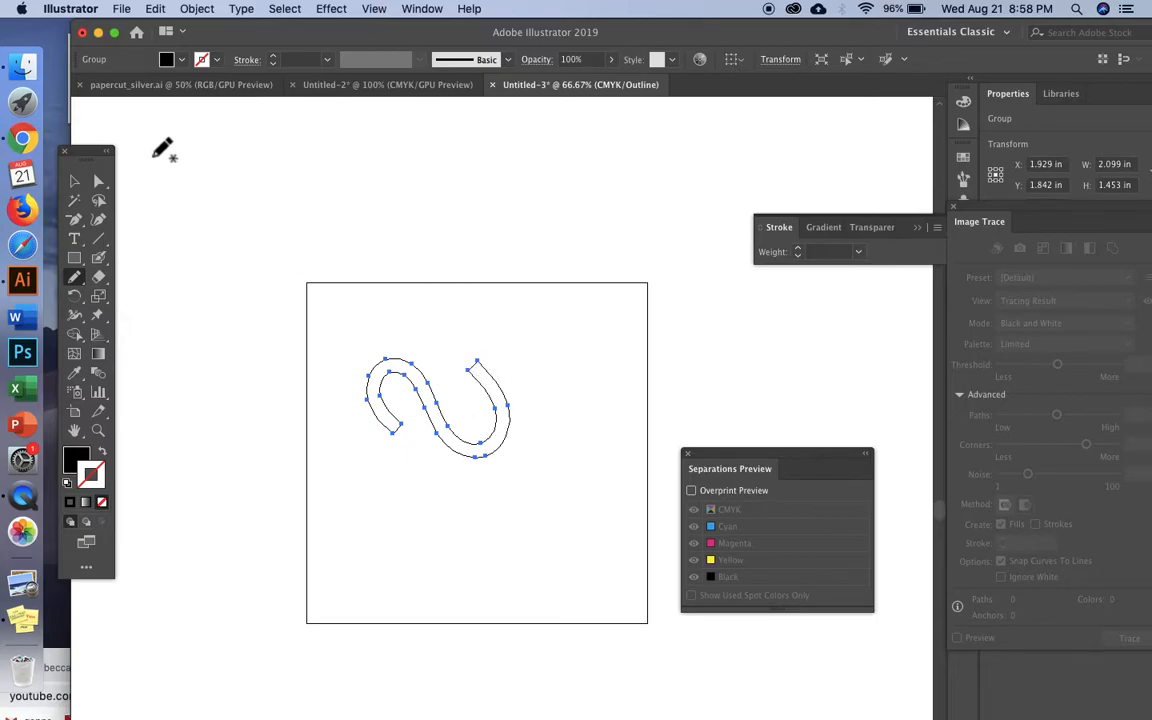
left_click(98, 180)
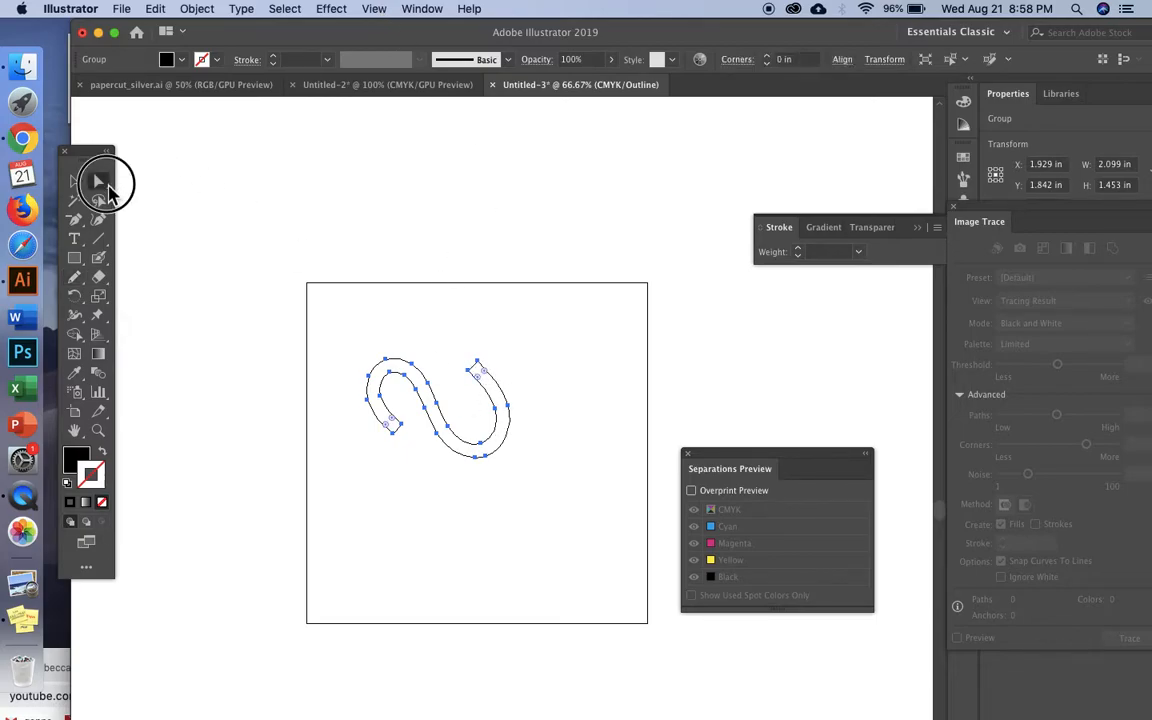
left_click(481, 370)
left_click_drag(479, 366, 511, 341)
key("p")
left_click(508, 405)
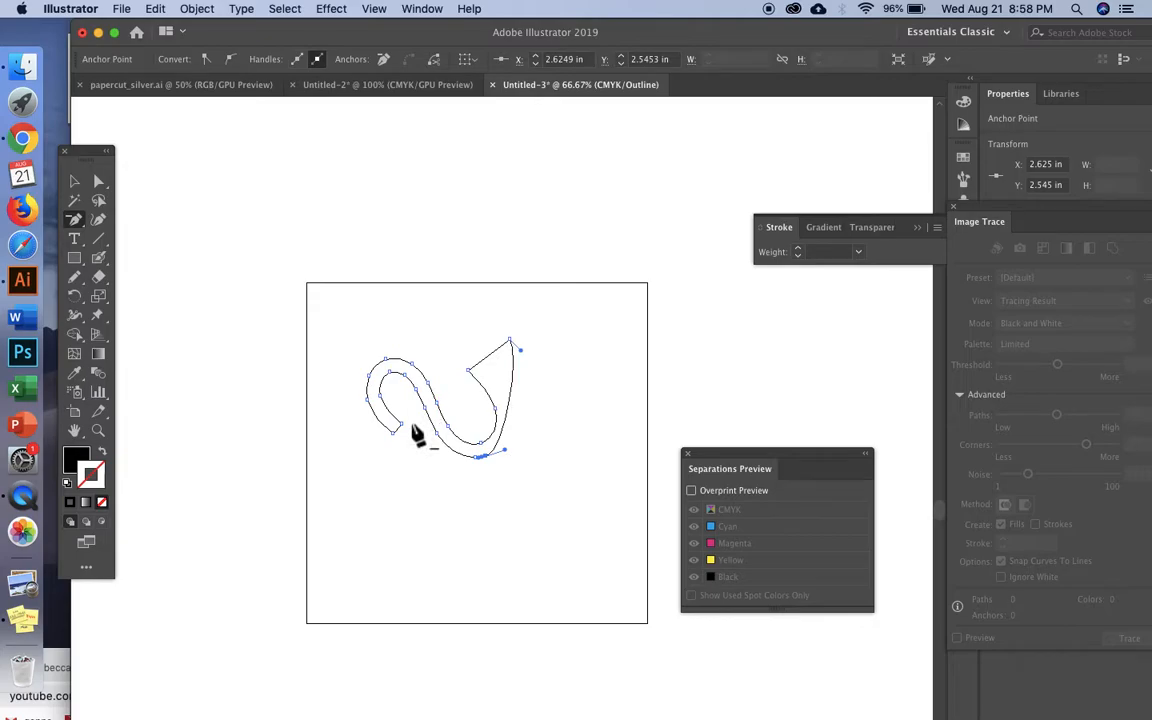
left_click(374, 9)
left_click(392, 28)
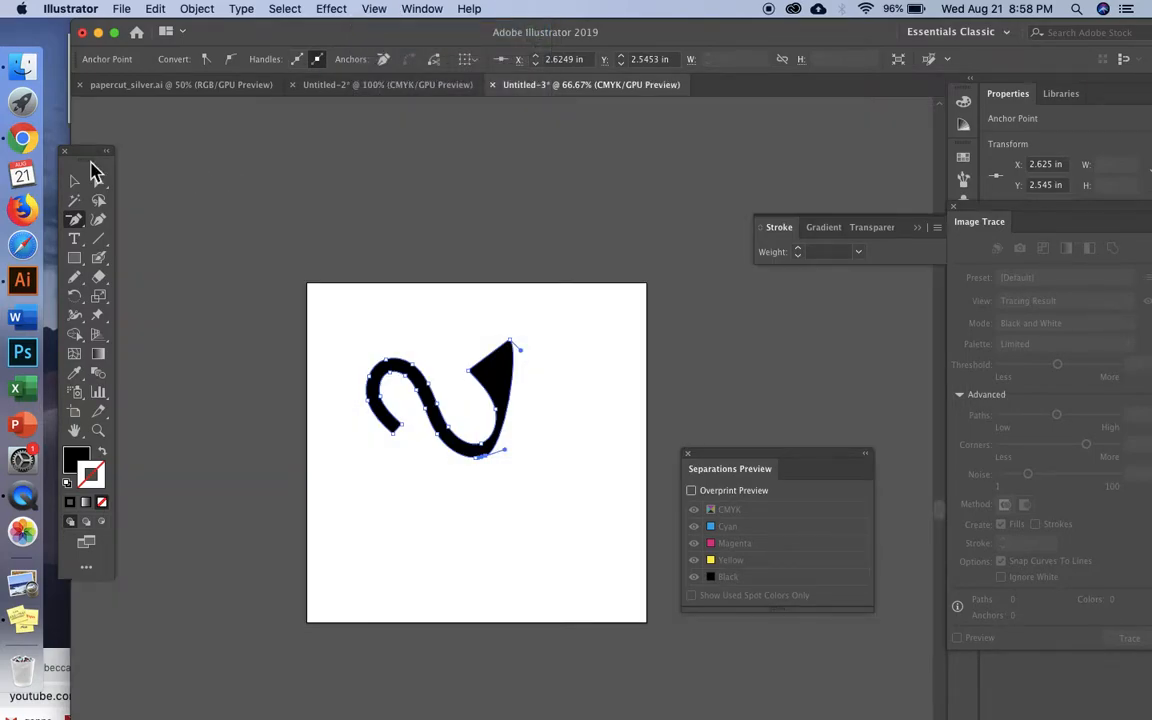
Step: Add the letter A beside the curved shape and stretch it to about 0.57 in wide and 1.27 in high
left_click(73, 242)
left_click_drag(73, 242, 128, 256)
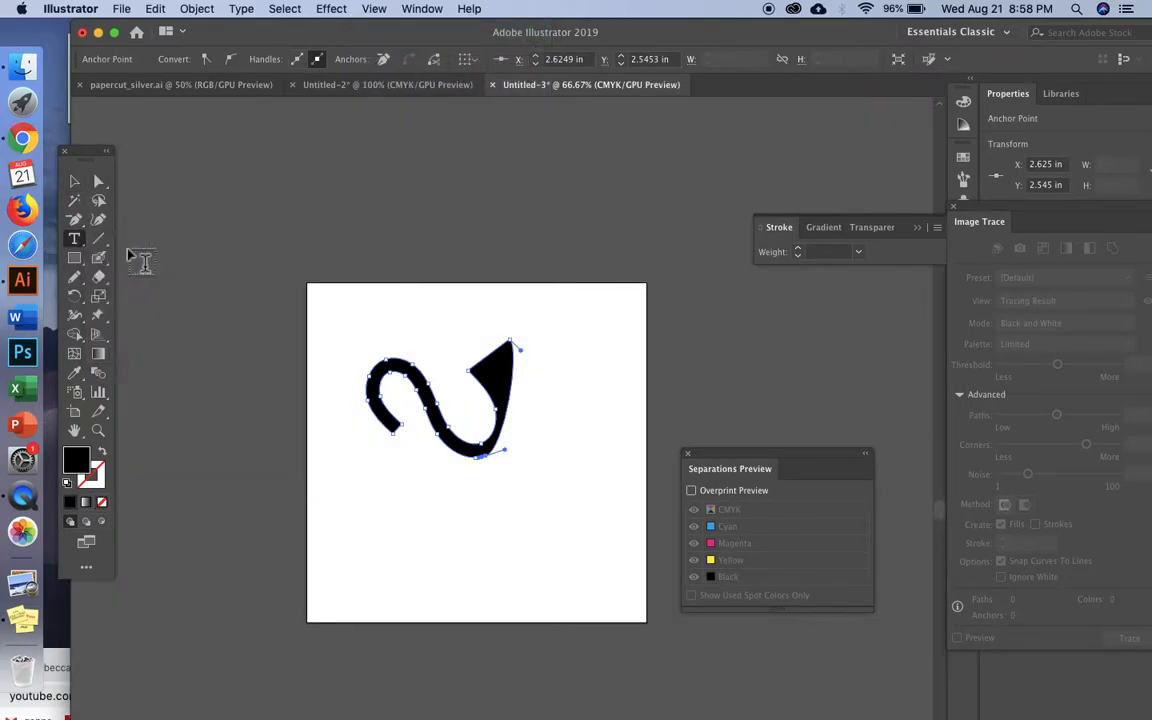
left_click(538, 412)
key("BackSpace")
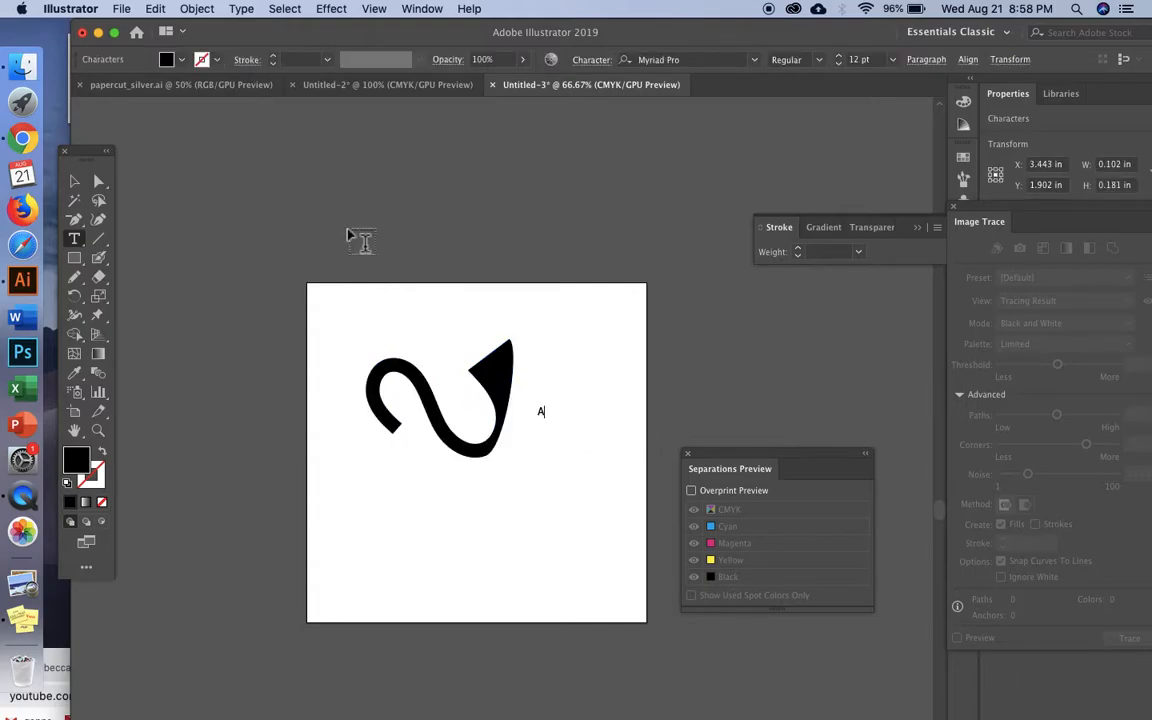
left_click(75, 183)
left_click_drag(546, 427, 612, 525)
left_click(544, 412)
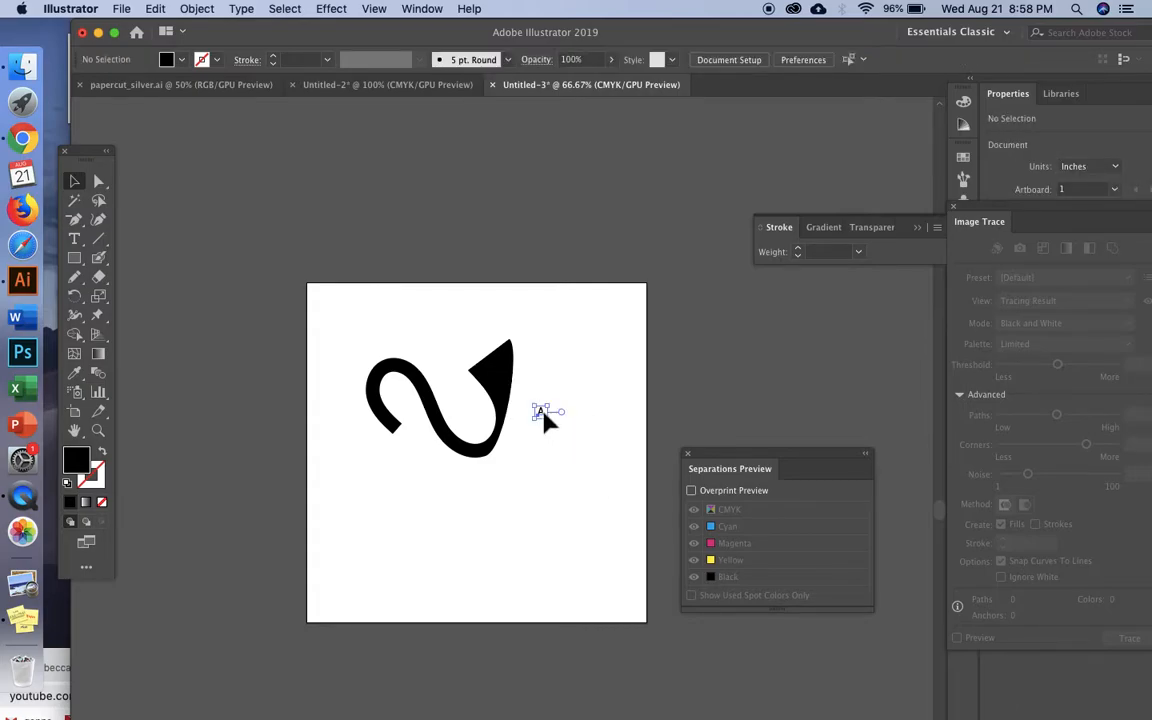
left_click_drag(547, 419, 592, 493)
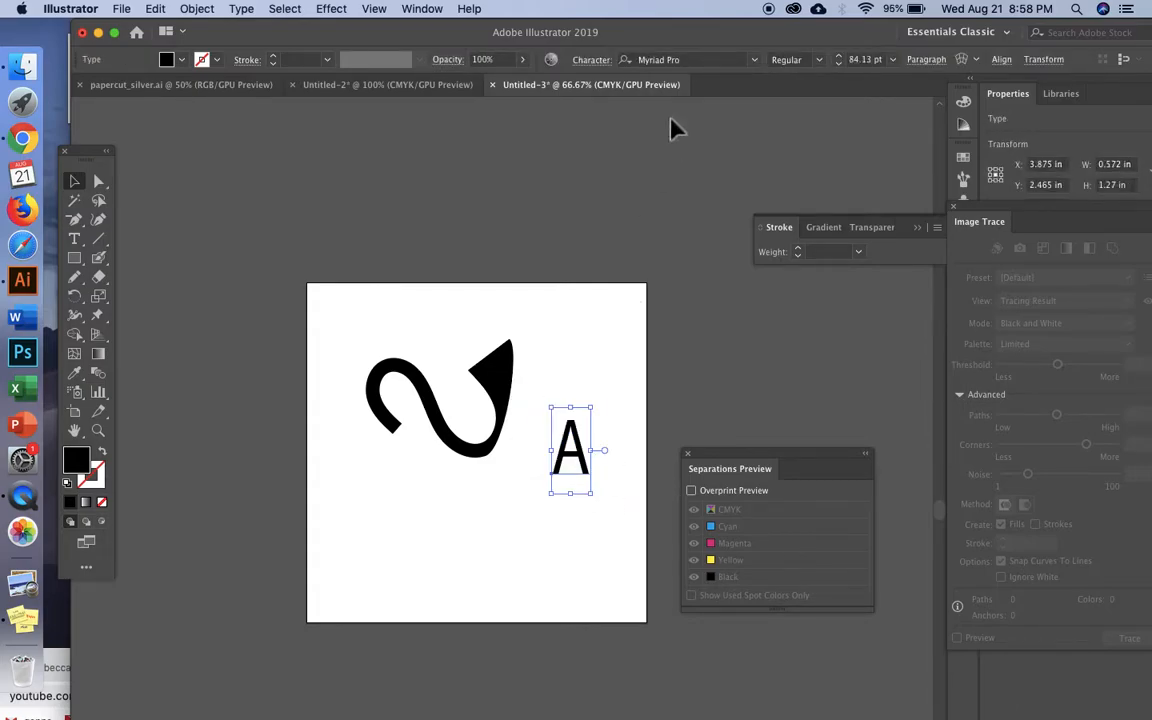
Step: Change the letter A's font to SHMUP in the zone and move it up beside the curved shape's wide end
left_click(595, 63)
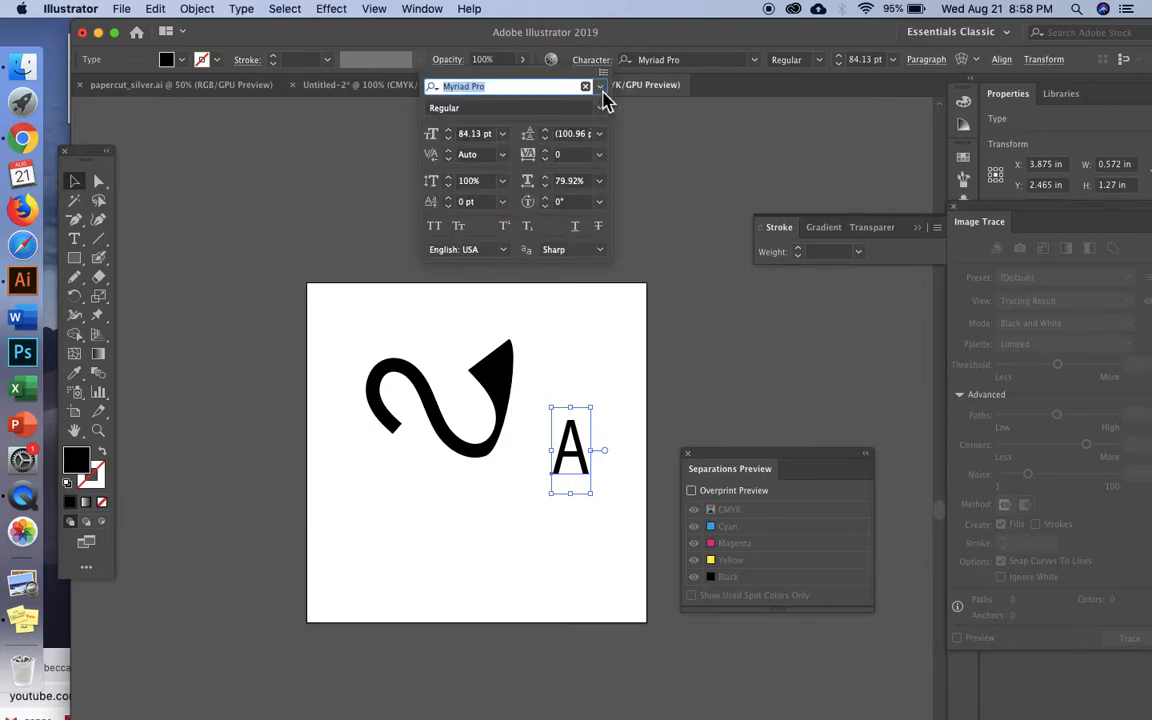
left_click(601, 88)
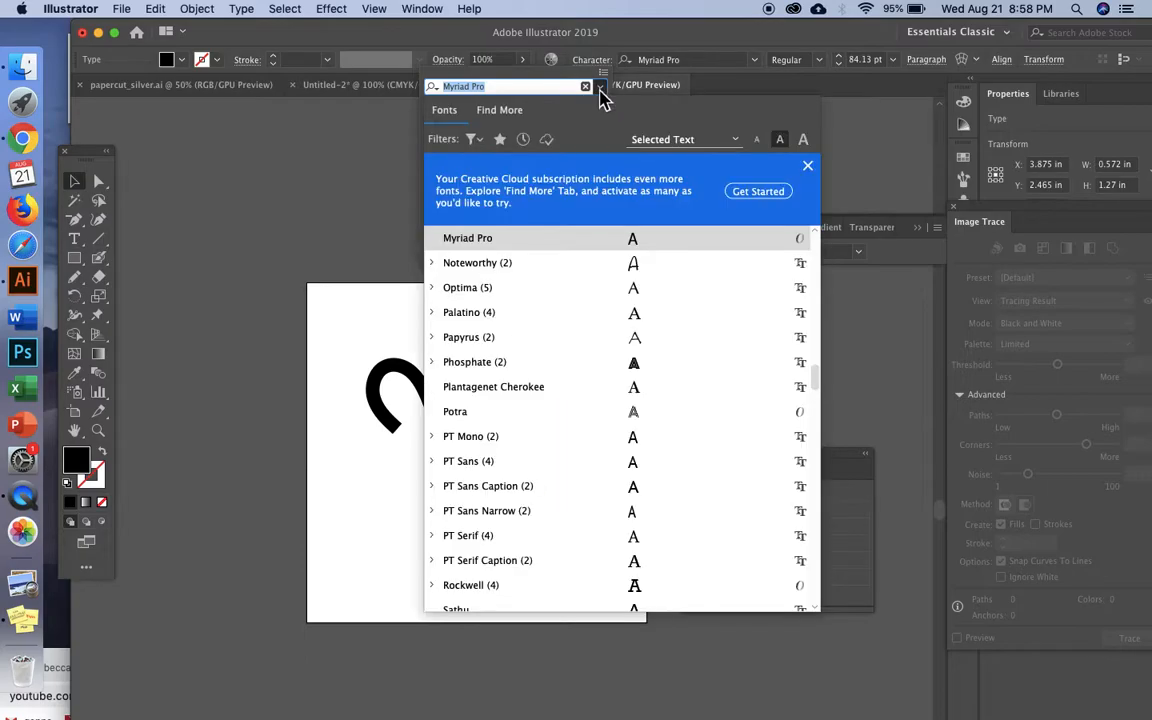
scroll(555, 350, "down", 1)
scroll(560, 362, "down", 10)
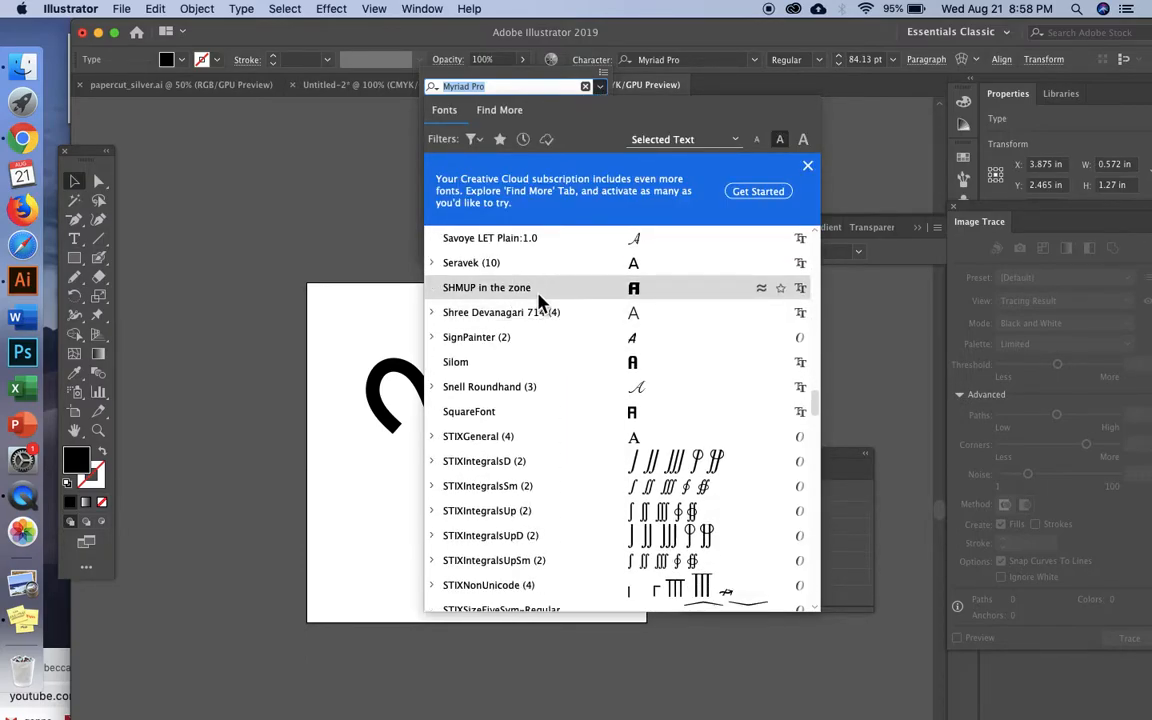
left_click(538, 297)
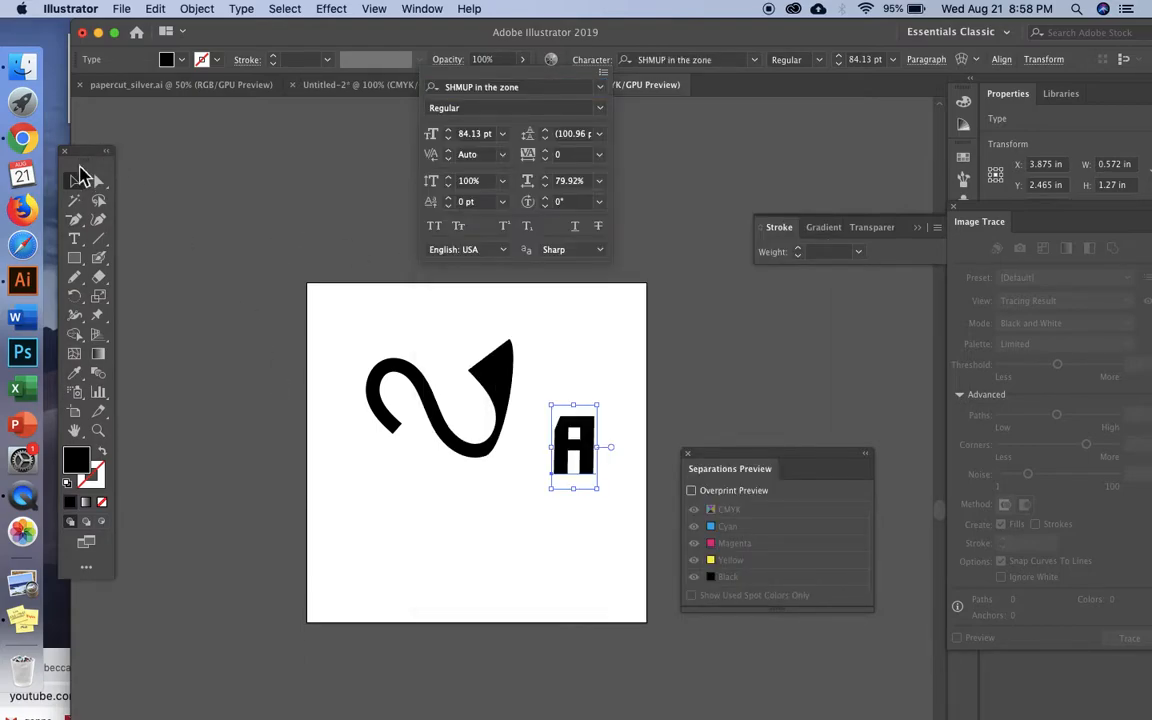
left_click(76, 180)
left_click_drag(596, 437, 572, 376)
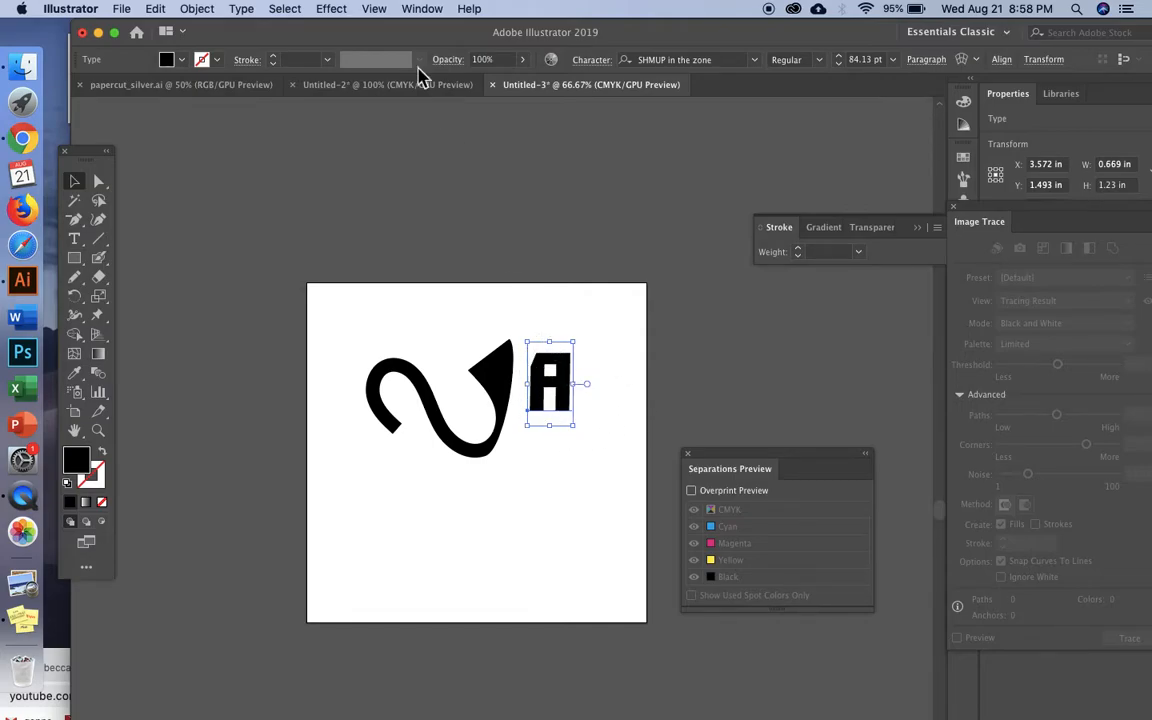
Step: Check the live letter A against the expanded curve in Outline view and return to the filled preview
left_click(368, 9)
left_click(385, 25)
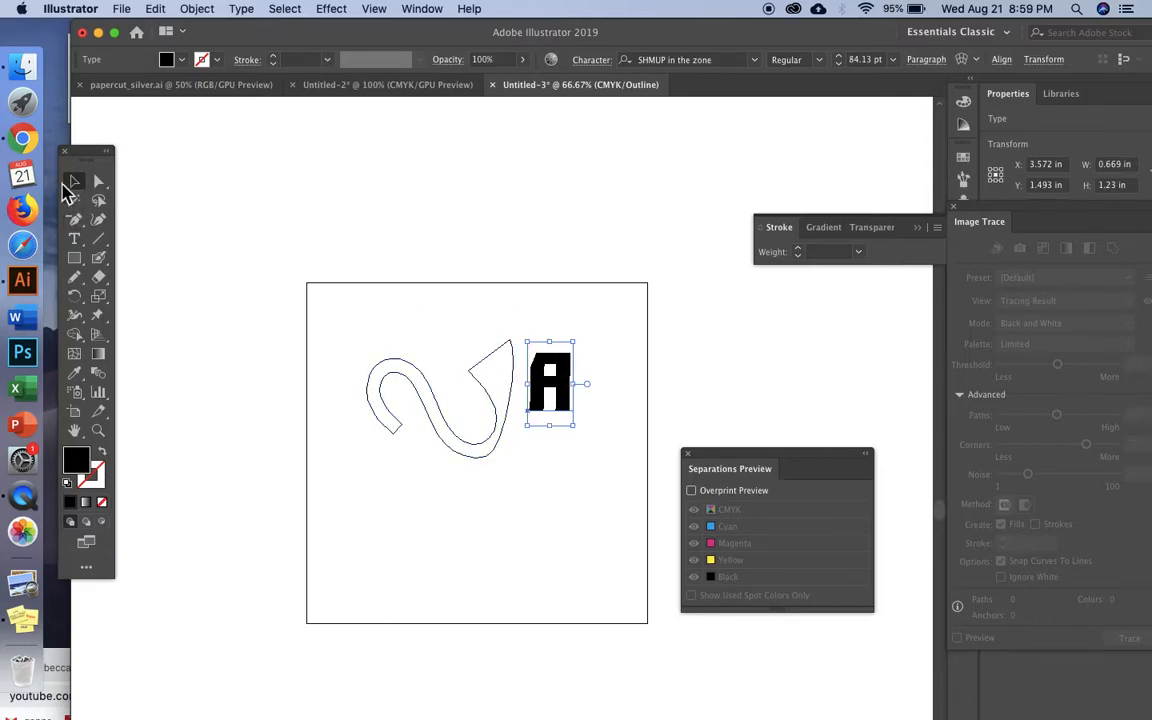
left_click(340, 248)
left_click(374, 9)
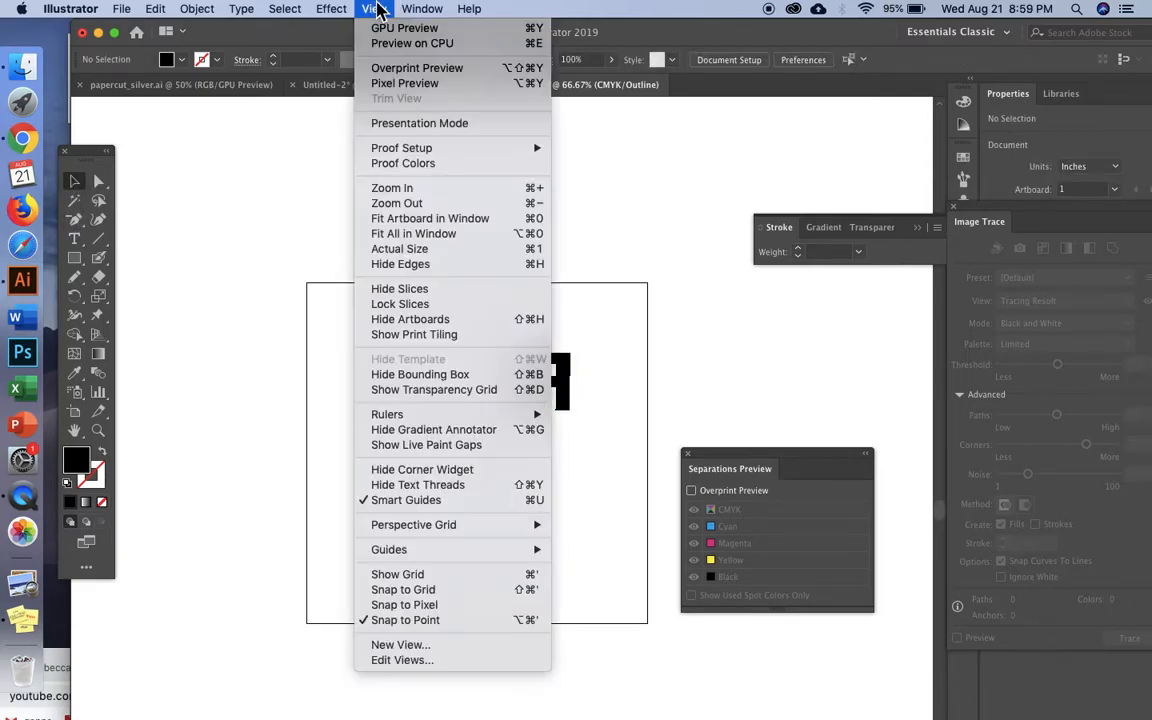
left_click(383, 29)
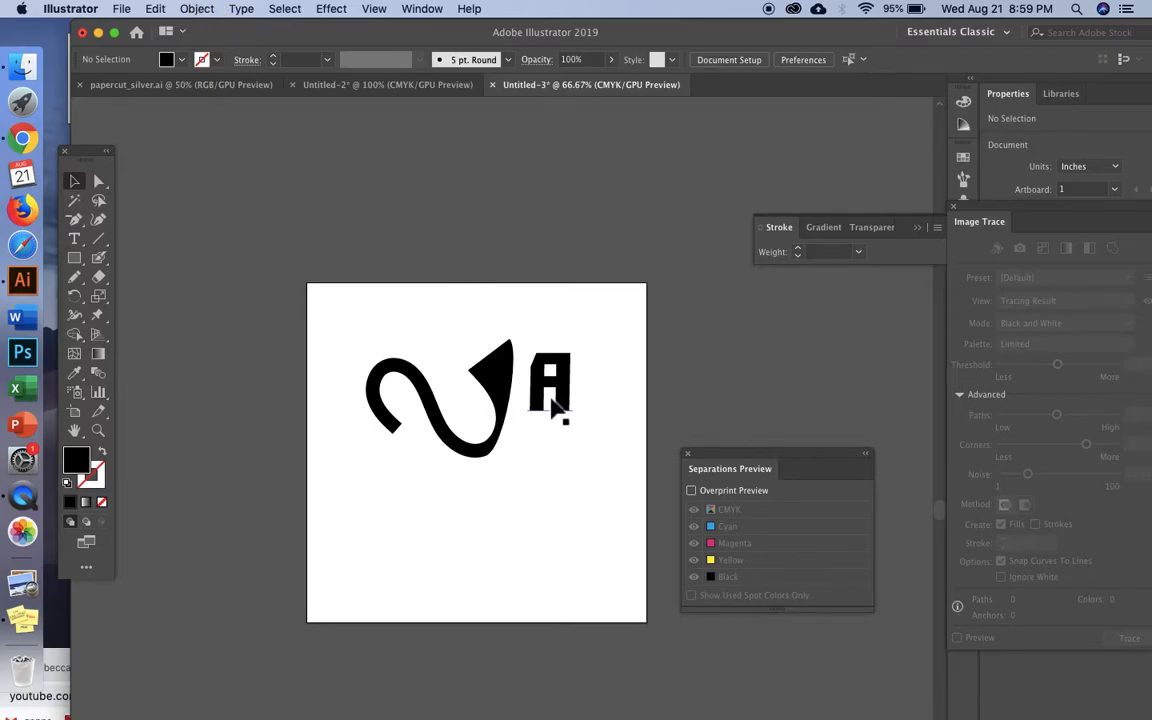
Step: Expand the letter A from live text into outlined shapes
left_click(556, 404)
left_click(196, 9)
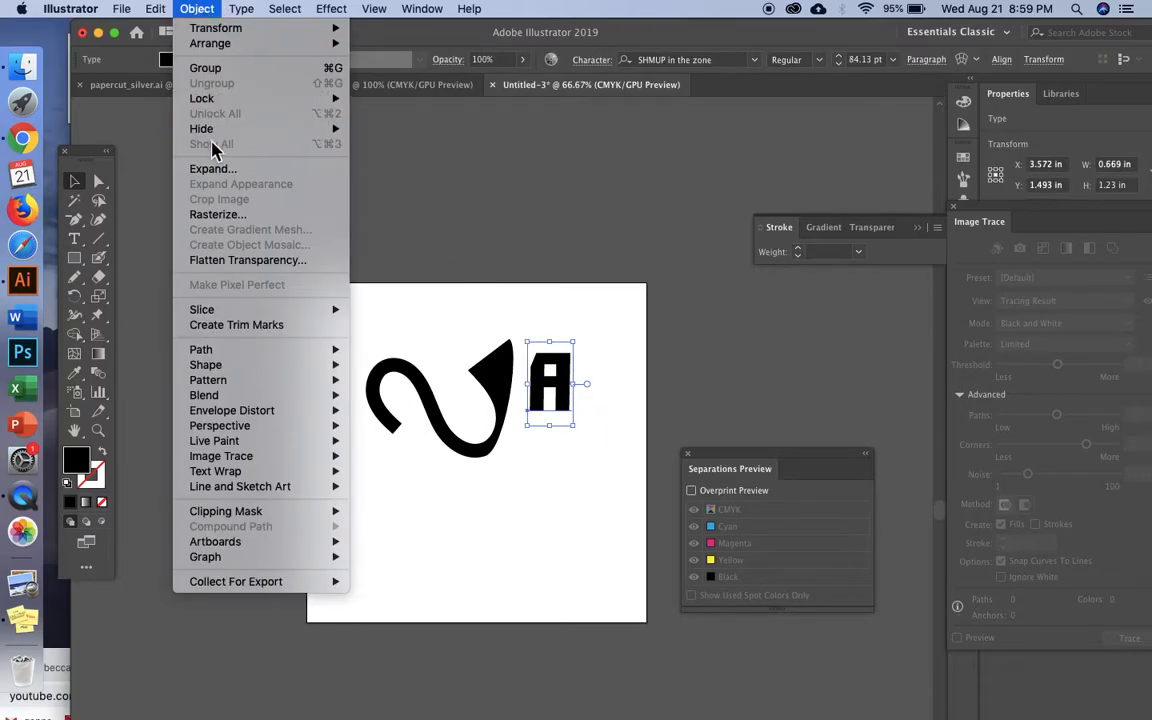
left_click(210, 170)
left_click(762, 677)
left_click(625, 355)
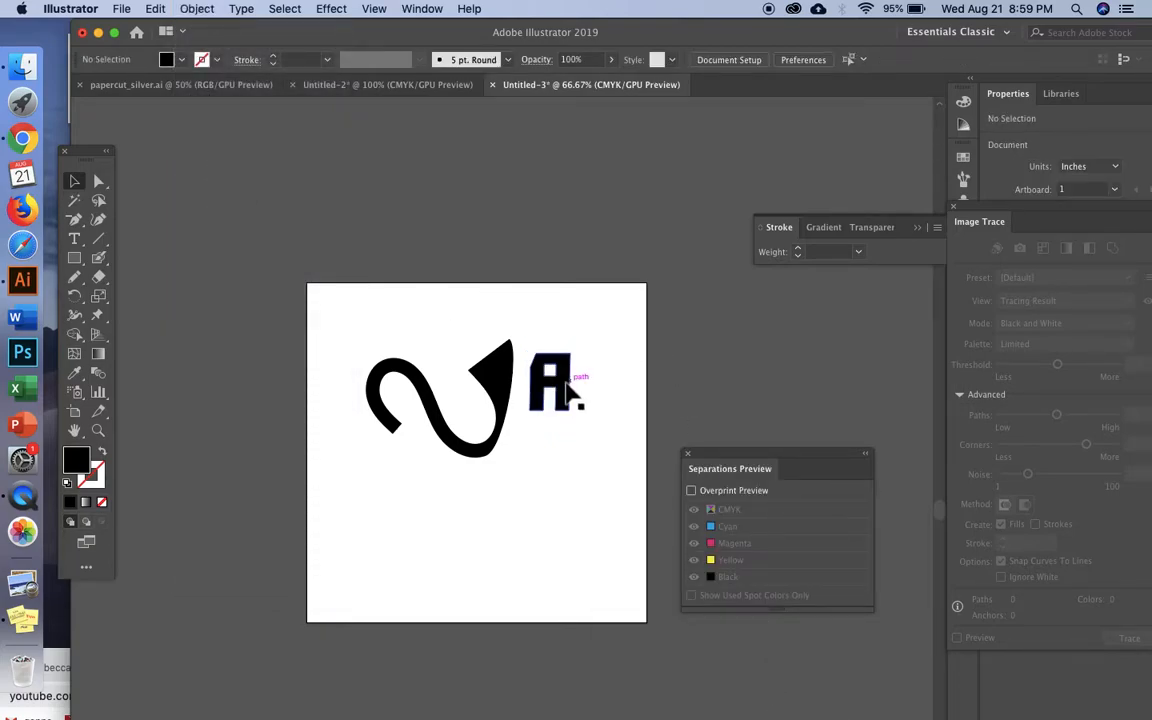
Step: In Outline view, move the expanded A onto the curved shape's wide end and rotate it sideways so its legs overlap the shape
left_click(373, 9)
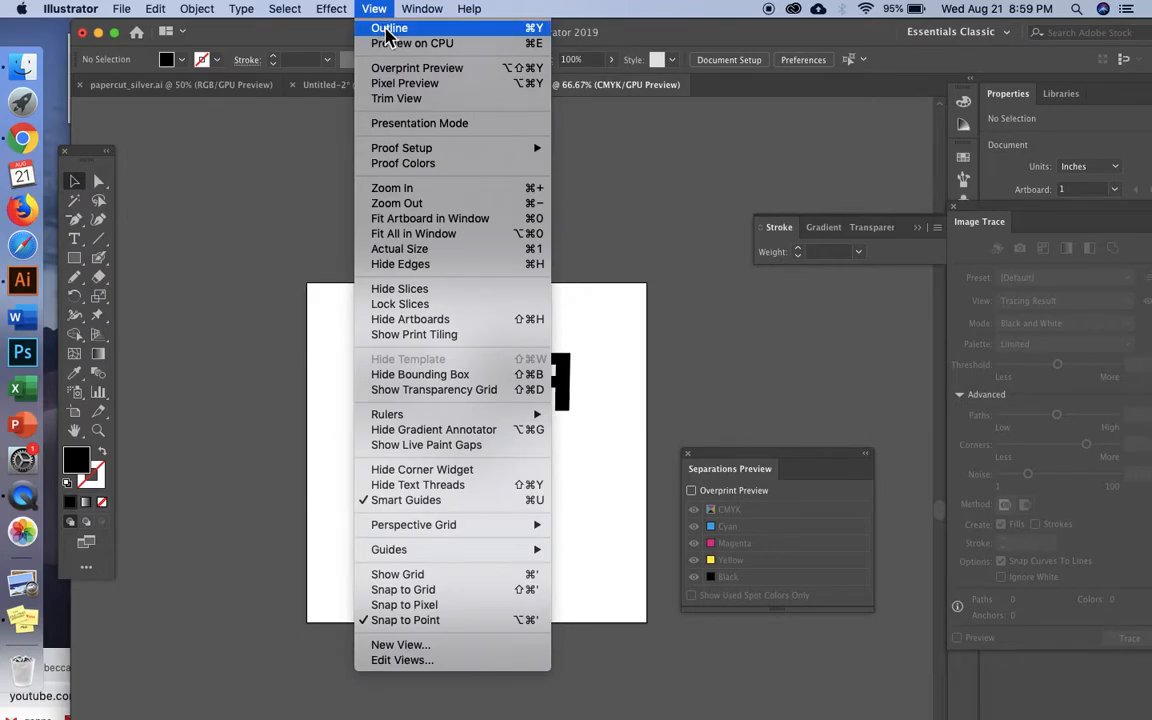
left_click(384, 26)
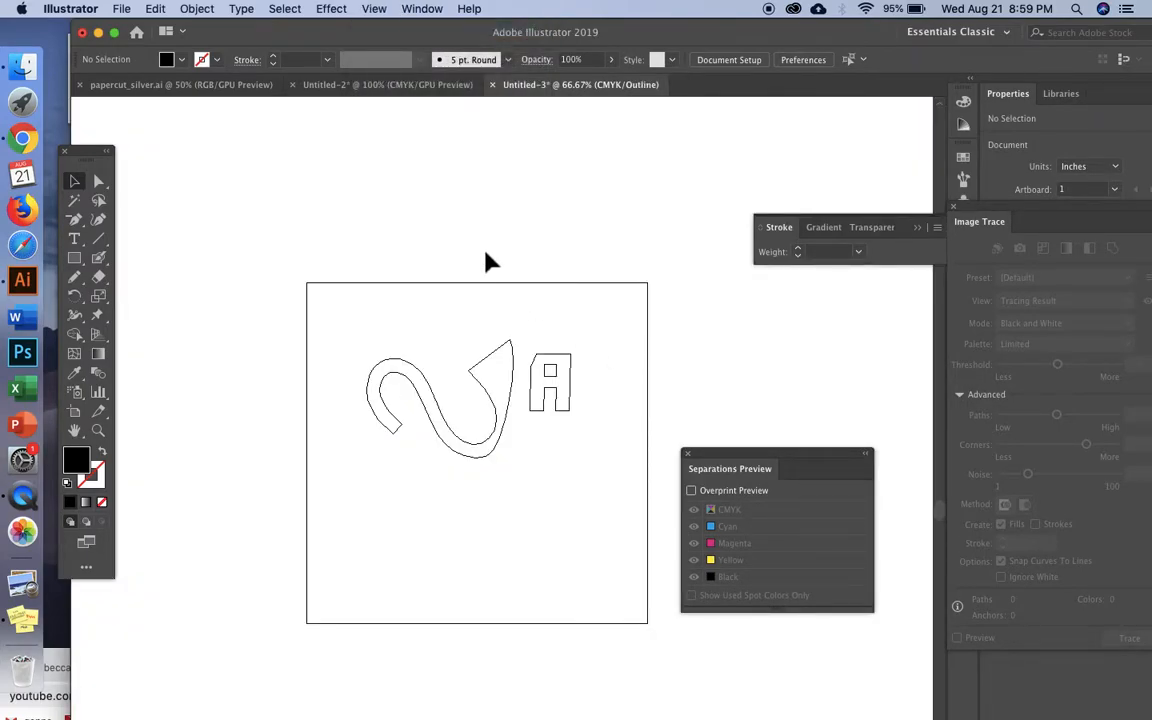
left_click_drag(562, 370, 587, 378)
left_click(607, 373)
left_click_drag(562, 368, 536, 357)
left_click(590, 375)
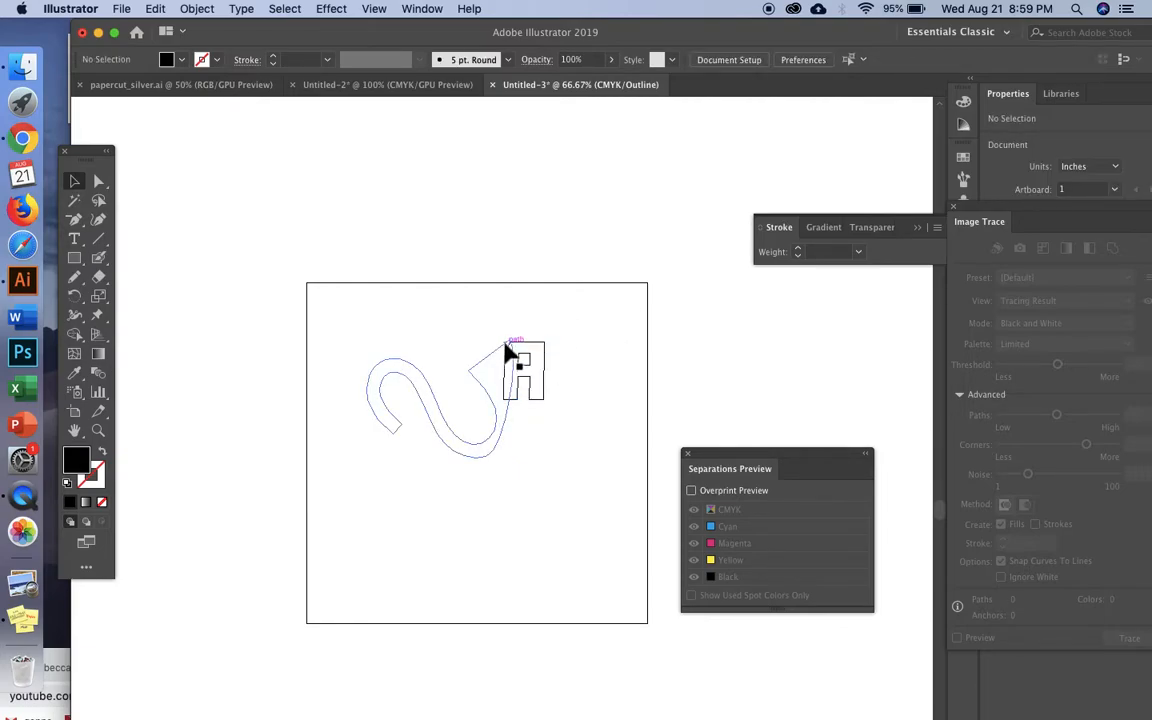
key("super+equal")
key("super+equal")
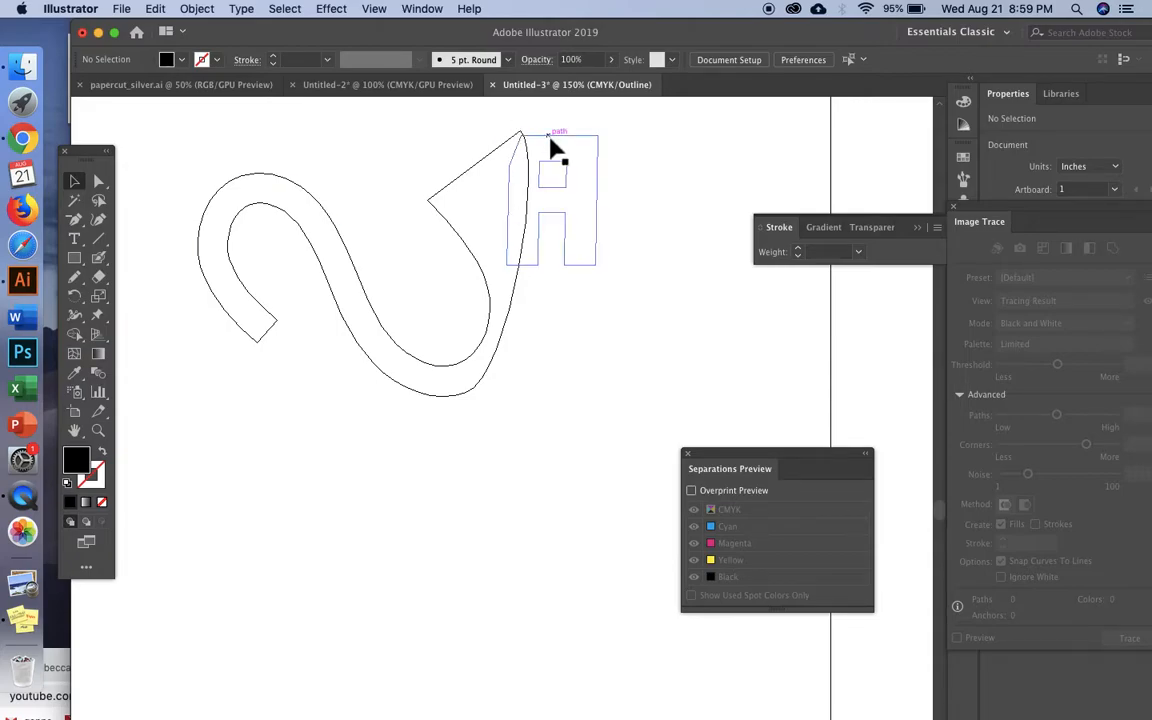
left_click_drag(548, 137, 653, 303)
left_click(628, 261)
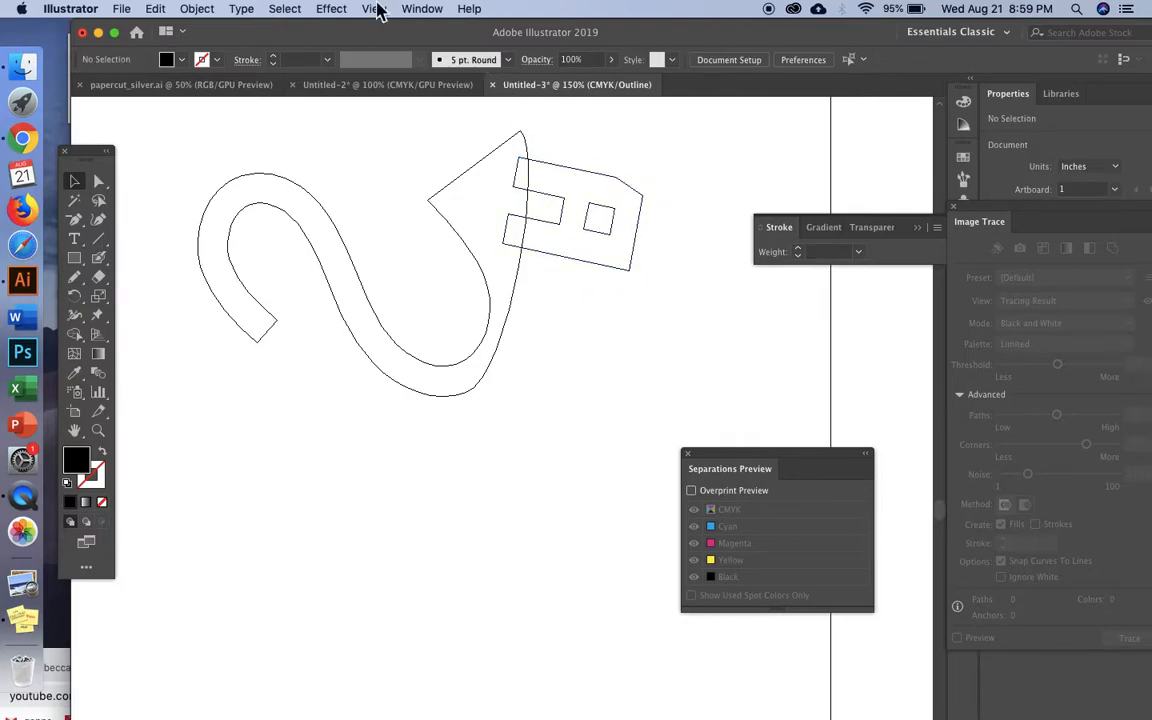
Step: Merge the curved shape and the overlapping letter A into one outline with the Shape Builder tool, keeping the letter's openings
key("super+y")
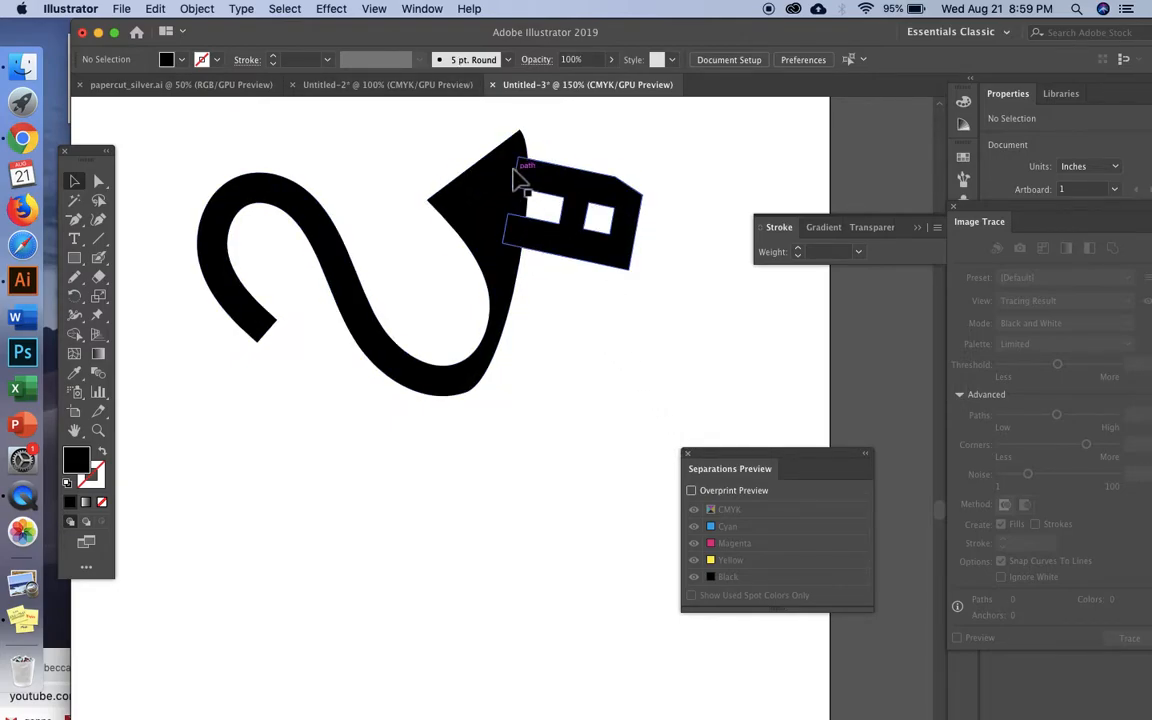
key("super+y")
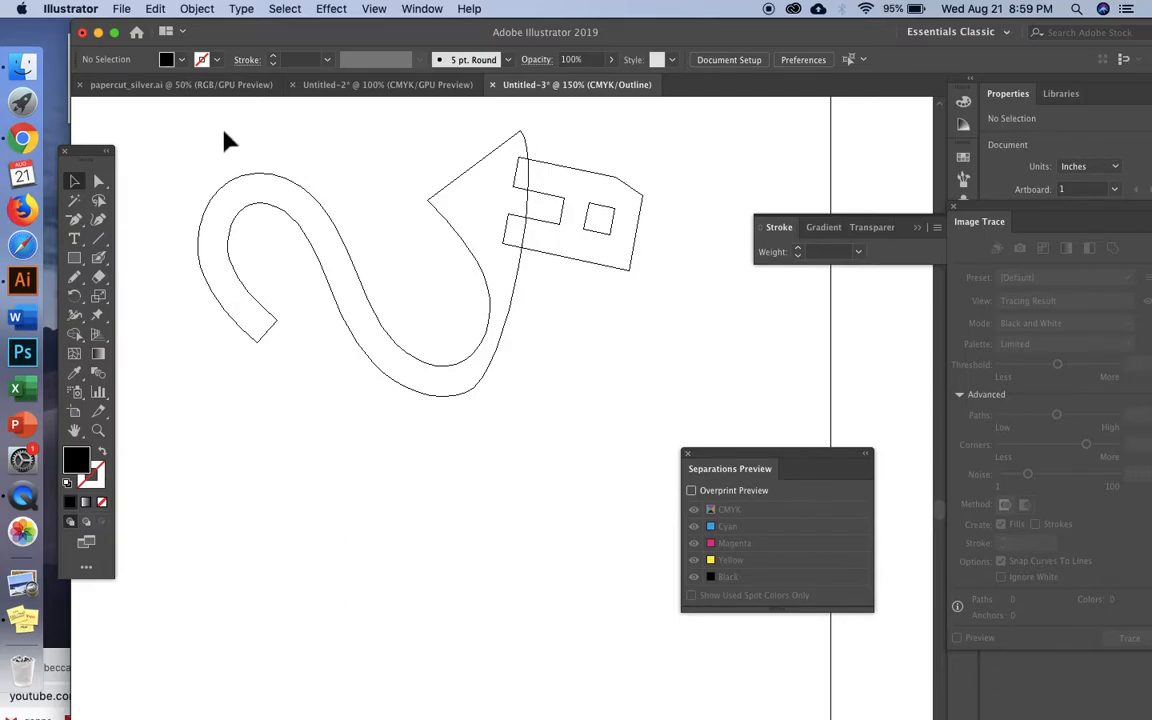
left_click_drag(195, 119, 630, 333)
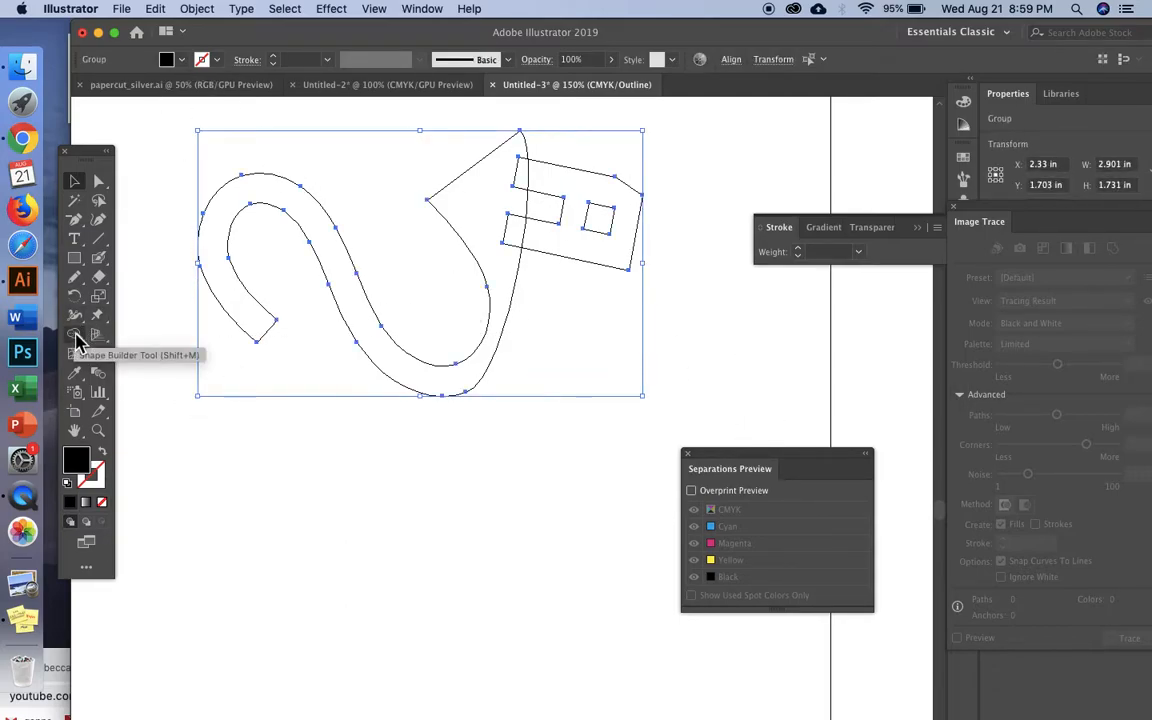
left_click(78, 338)
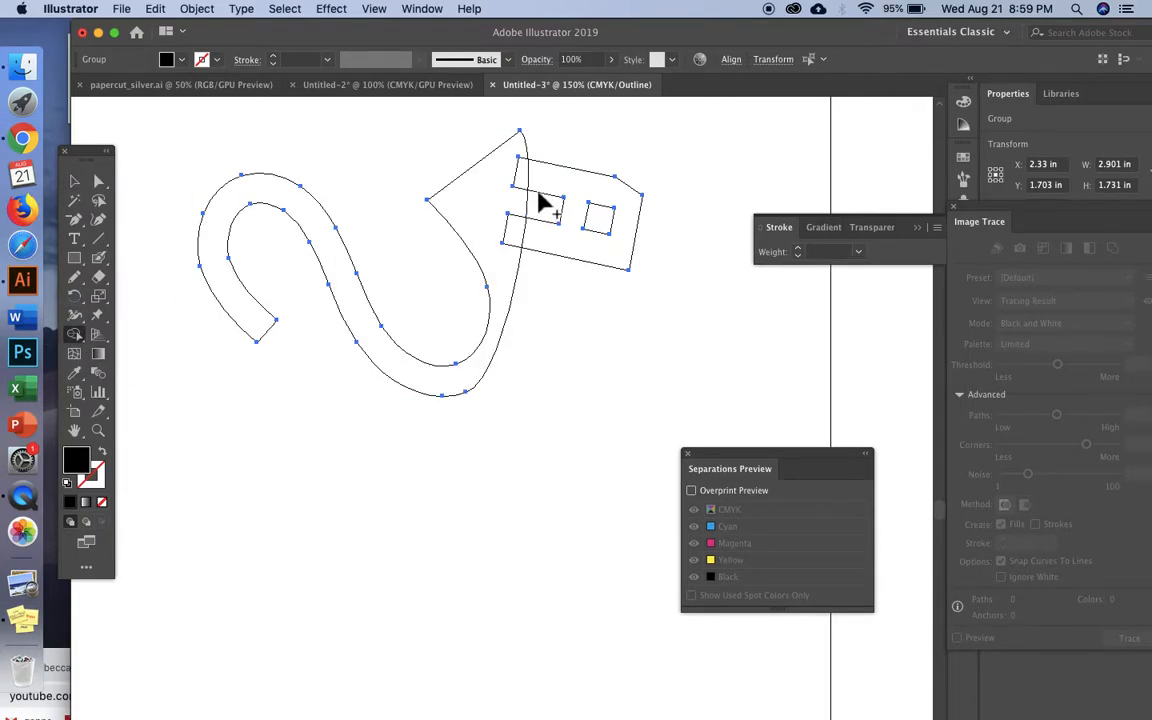
mouse_move(545, 173)
left_mouse_down()
mouse_move(508, 178)
mouse_move(548, 257)
mouse_move(531, 239)
mouse_move(478, 228)
left_mouse_up()
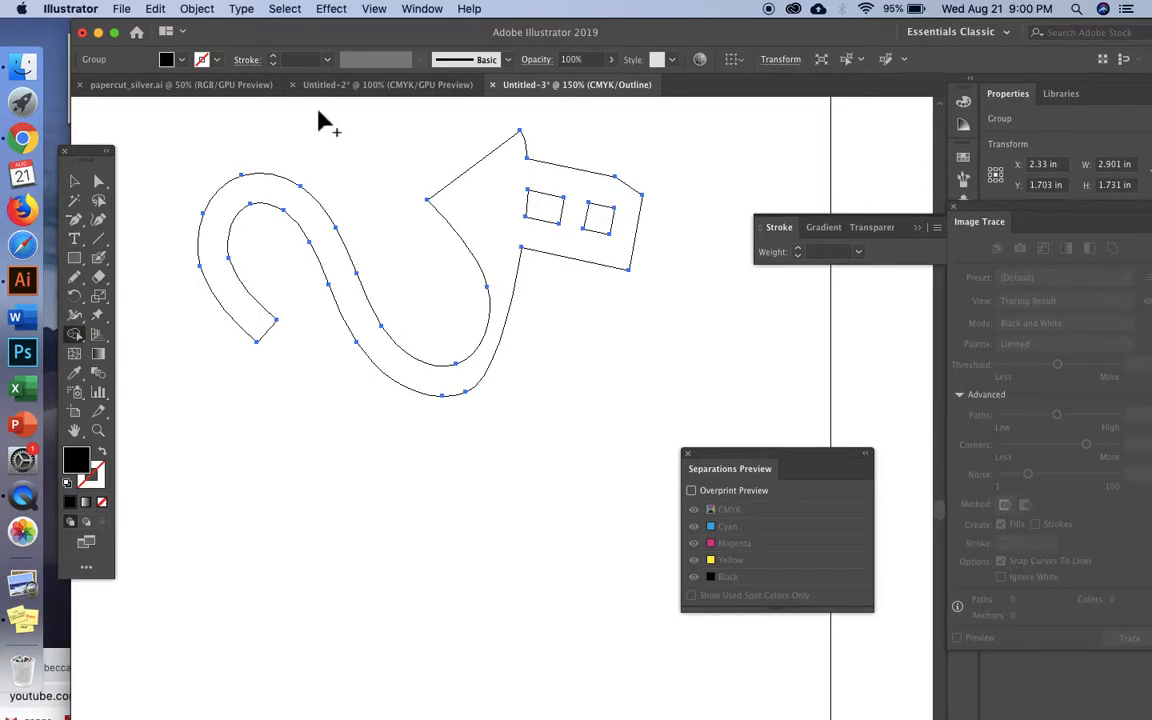
Step: Draw a 1.5 in circle below the merged shape and give it no fill and a black stroke
key("super+minus")
key("super+minus")
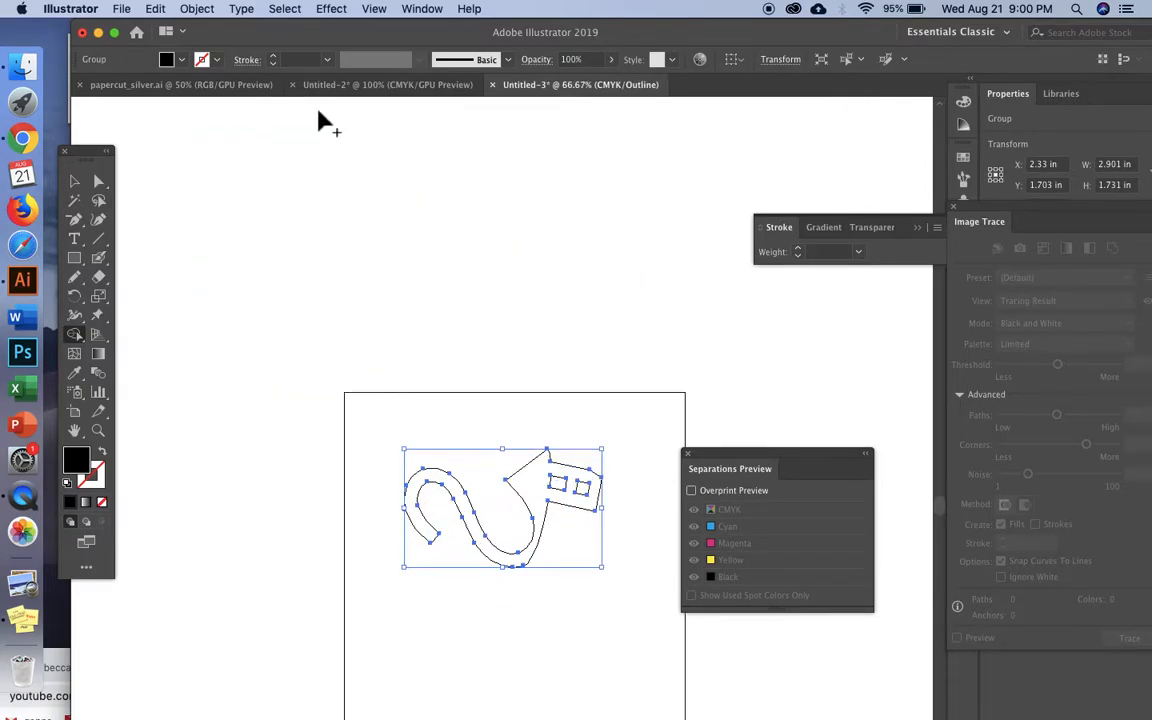
scroll(400, 220, "down", 3)
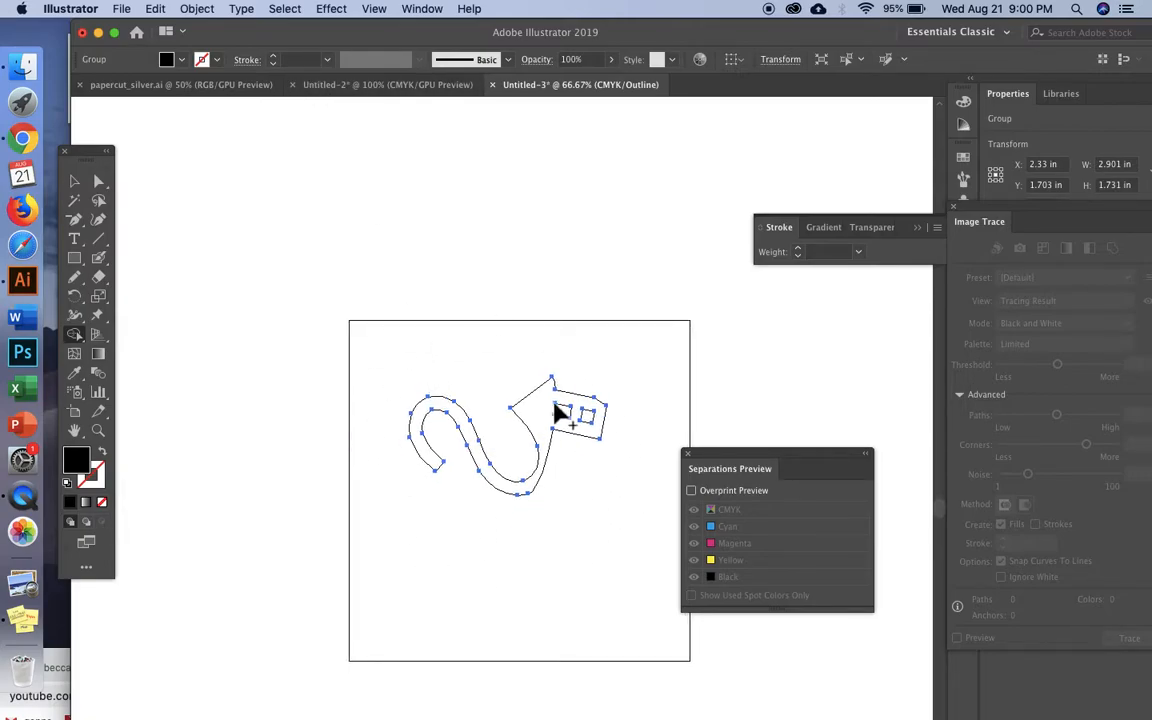
left_click_drag(78, 260, 100, 298)
left_click_drag(391, 519, 494, 620)
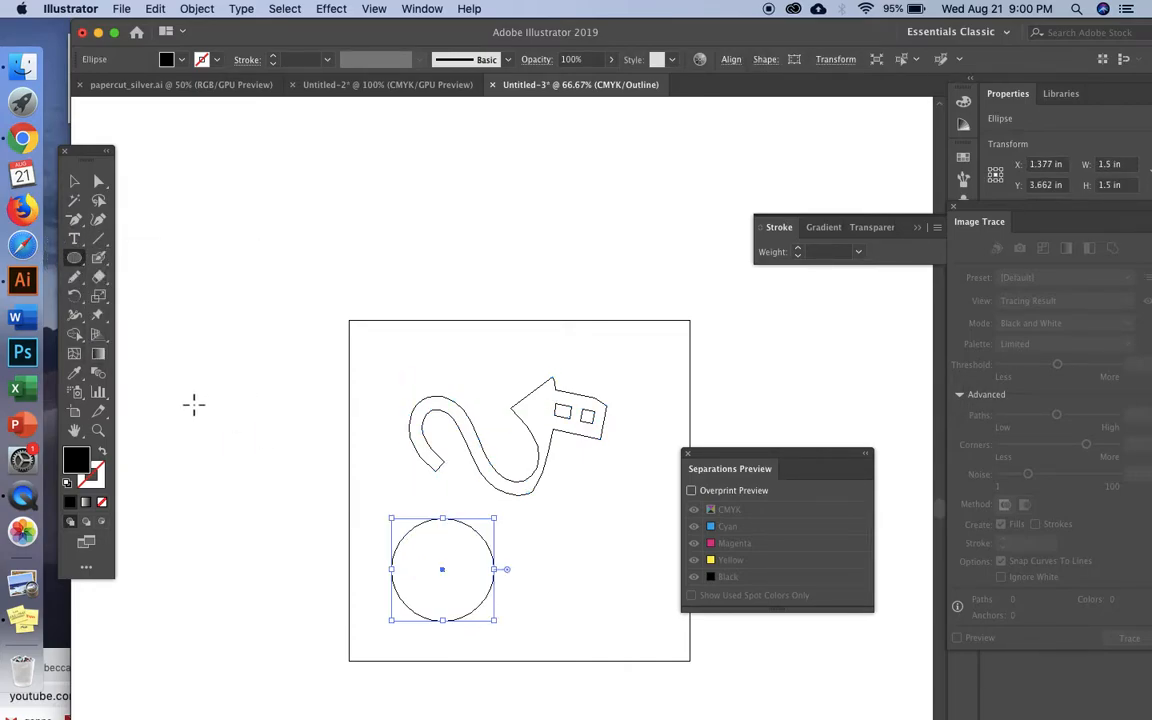
left_click(103, 455)
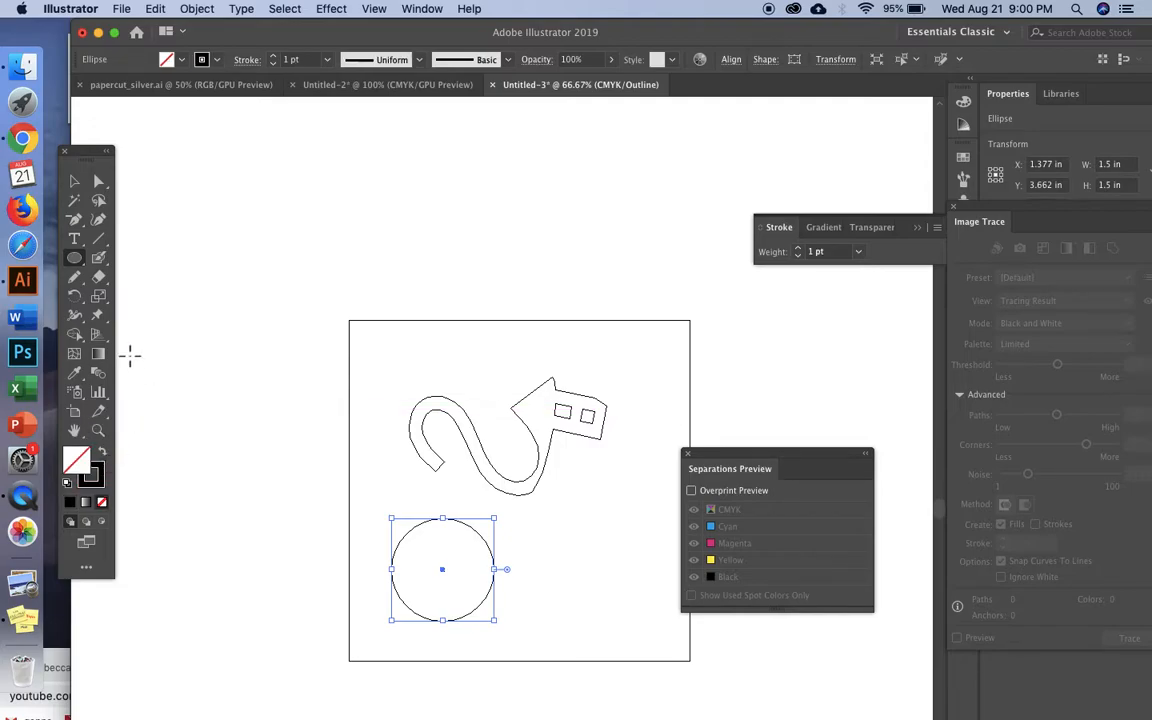
Step: Convert the circle's top anchor to a corner point and pull it up to about Y 2.5 in to form a teardrop
left_click(98, 181)
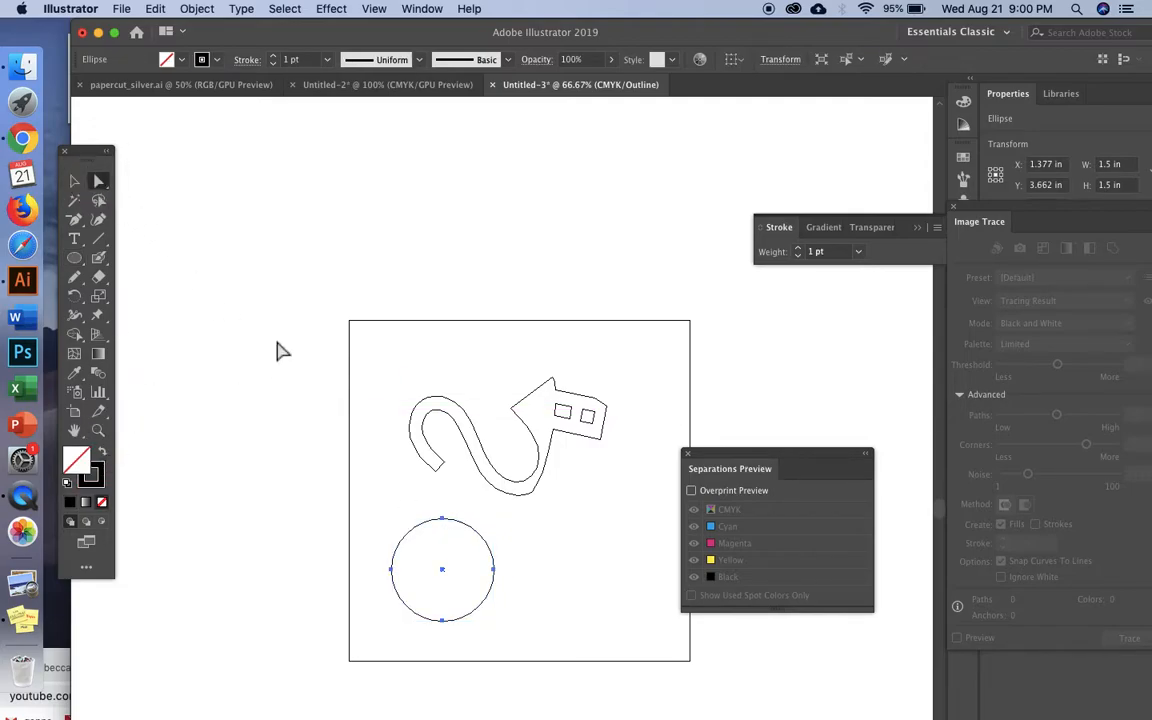
left_click_drag(85, 221, 141, 280)
left_click(442, 520)
left_click(98, 181)
left_click(443, 521)
left_click_drag(442, 521, 440, 493)
Step: Back in filled preview, set the teardrop's stroke weight to 12 pt and expand only its stroke into an outlined shape
key("super+y")
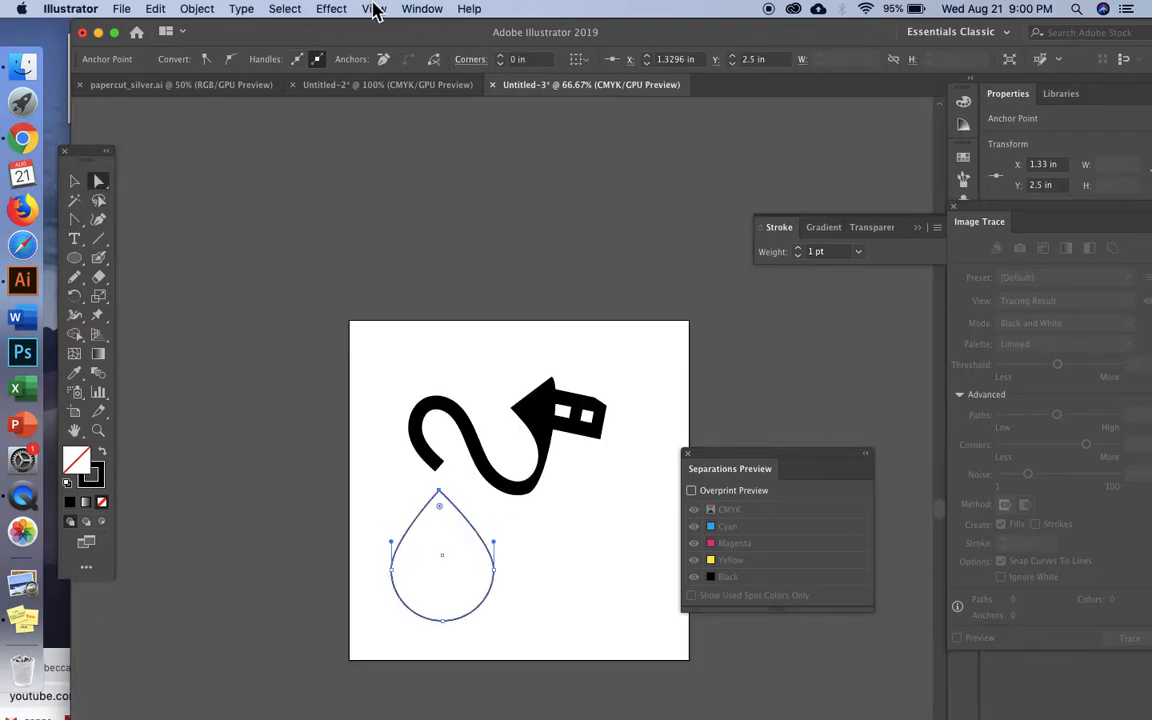
left_click(859, 252)
left_click(882, 500)
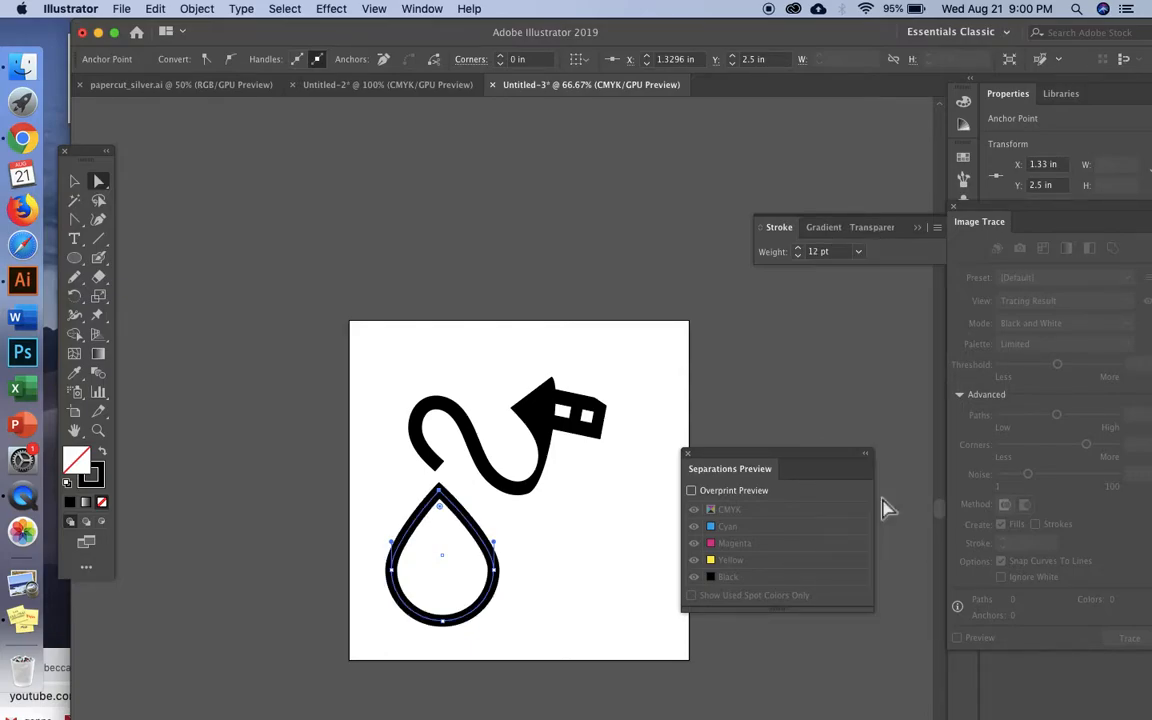
left_click(200, 8)
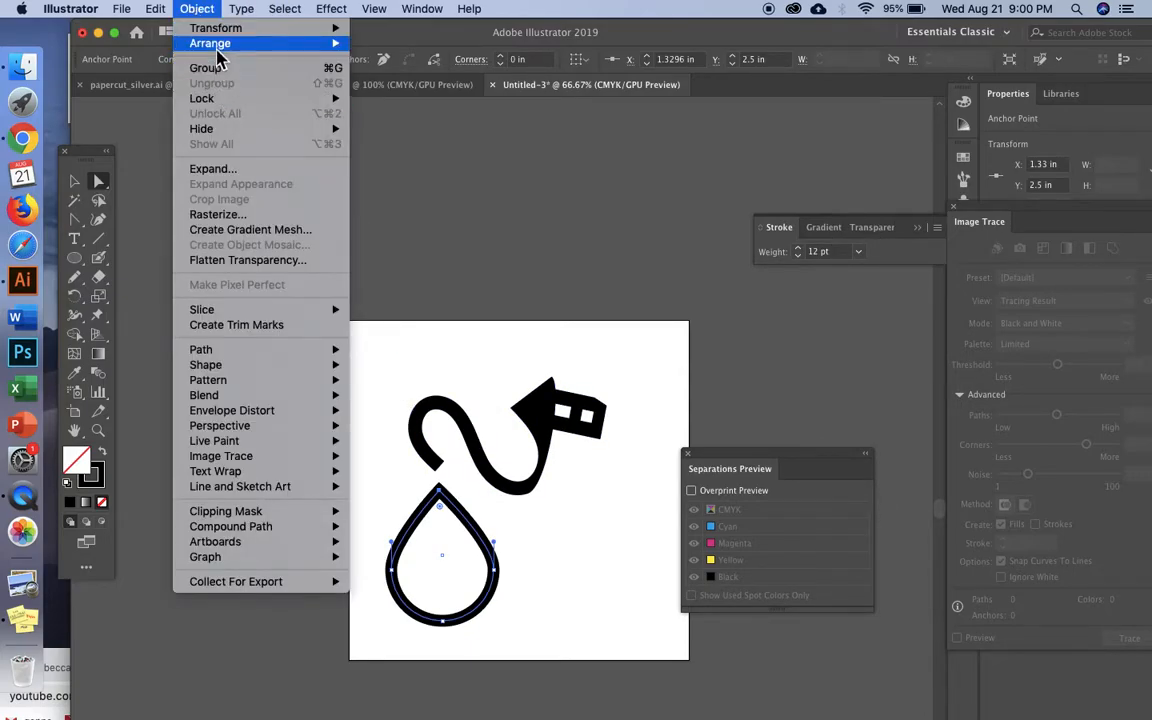
left_click(222, 169)
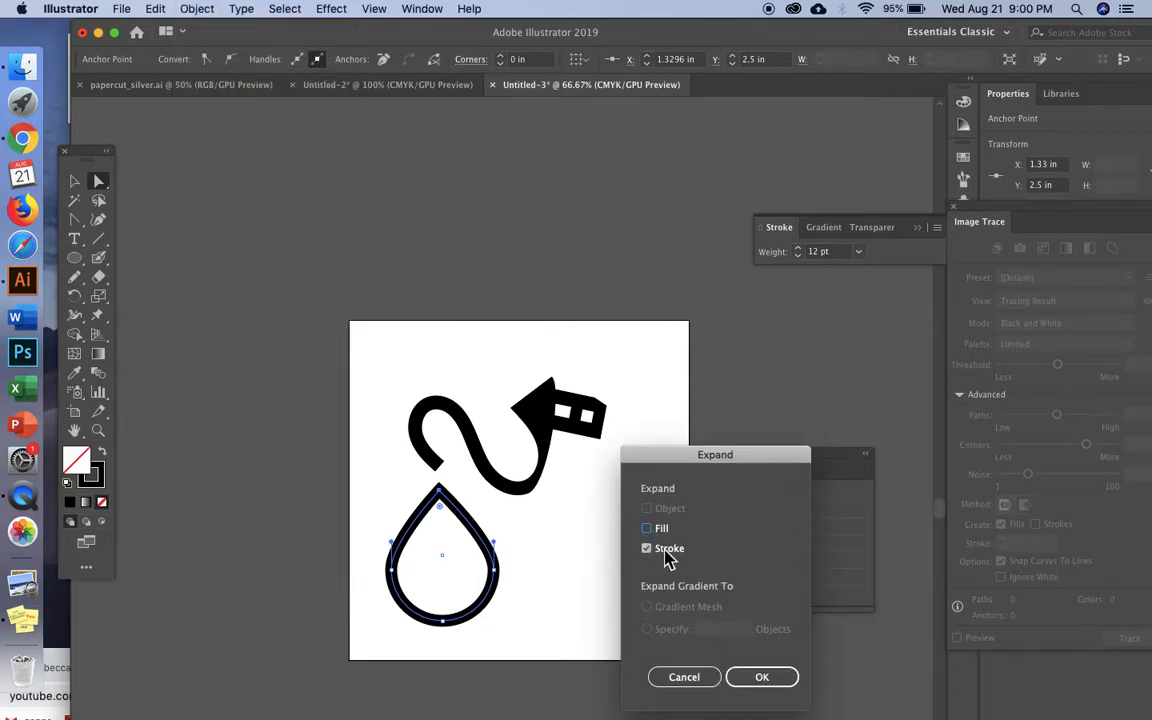
left_click(768, 679)
left_click(540, 585)
Step: Duplicate the expanded teardrop twice to form a row of three overlapping teardrops below the merged shape
mouse_move(482, 547)
left_mouse_down()
mouse_move(564, 541)
mouse_move(613, 558)
mouse_move(629, 547)
mouse_move(489, 545)
left_mouse_up()
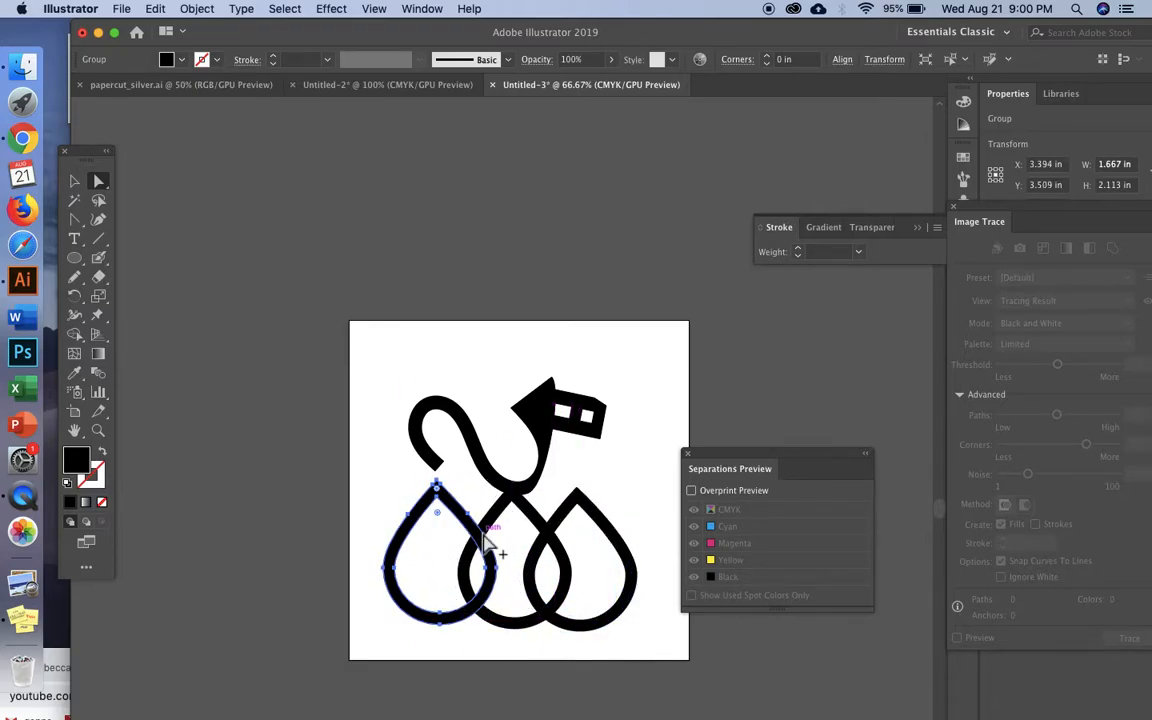
left_click_drag(562, 571, 698, 625)
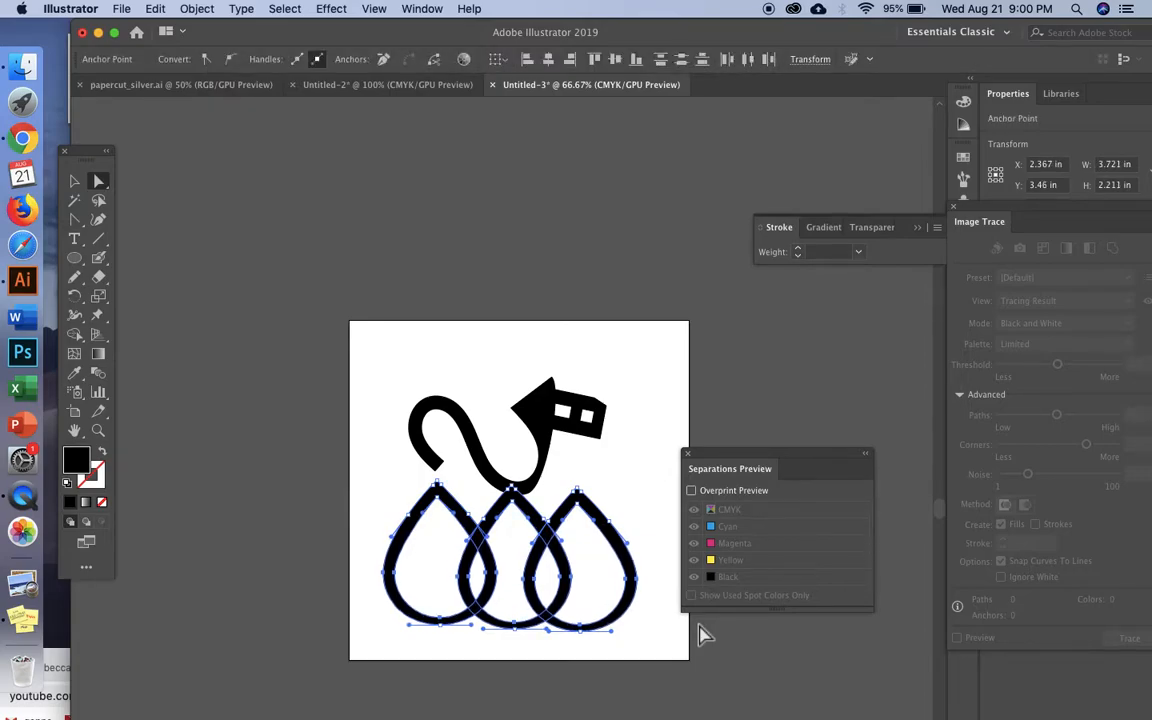
left_click(372, 505)
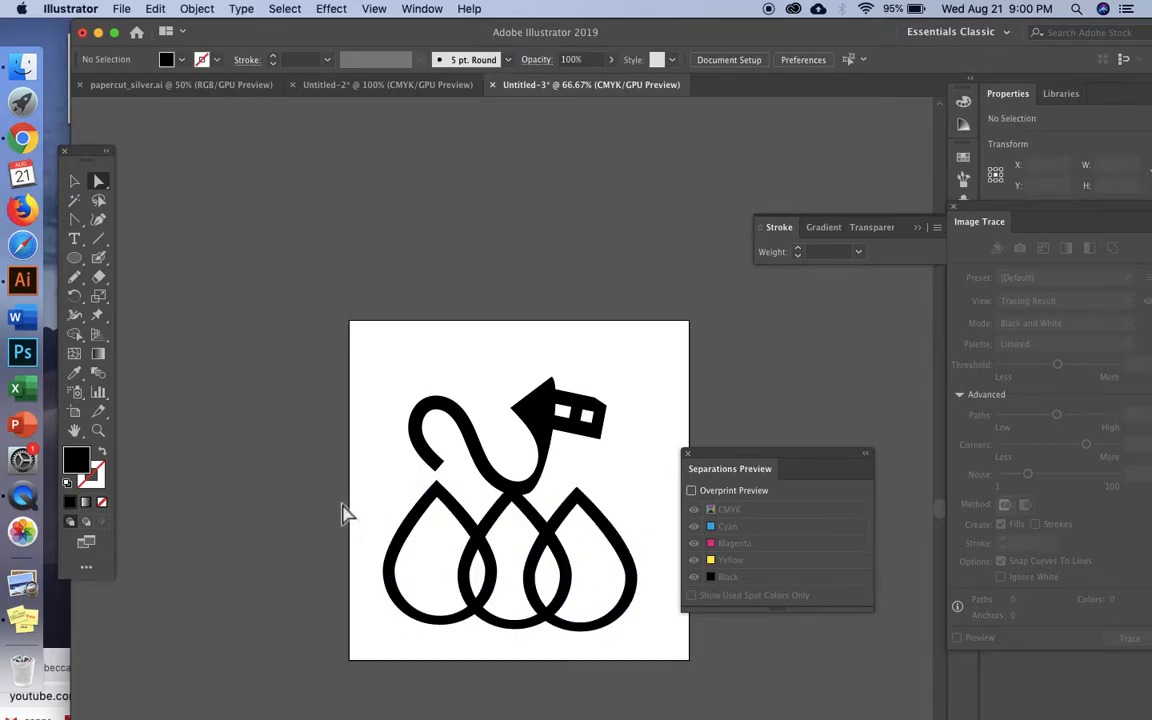
Step: Select all three teardrops and examine their overlapping paths in Outline view
left_click(74, 181)
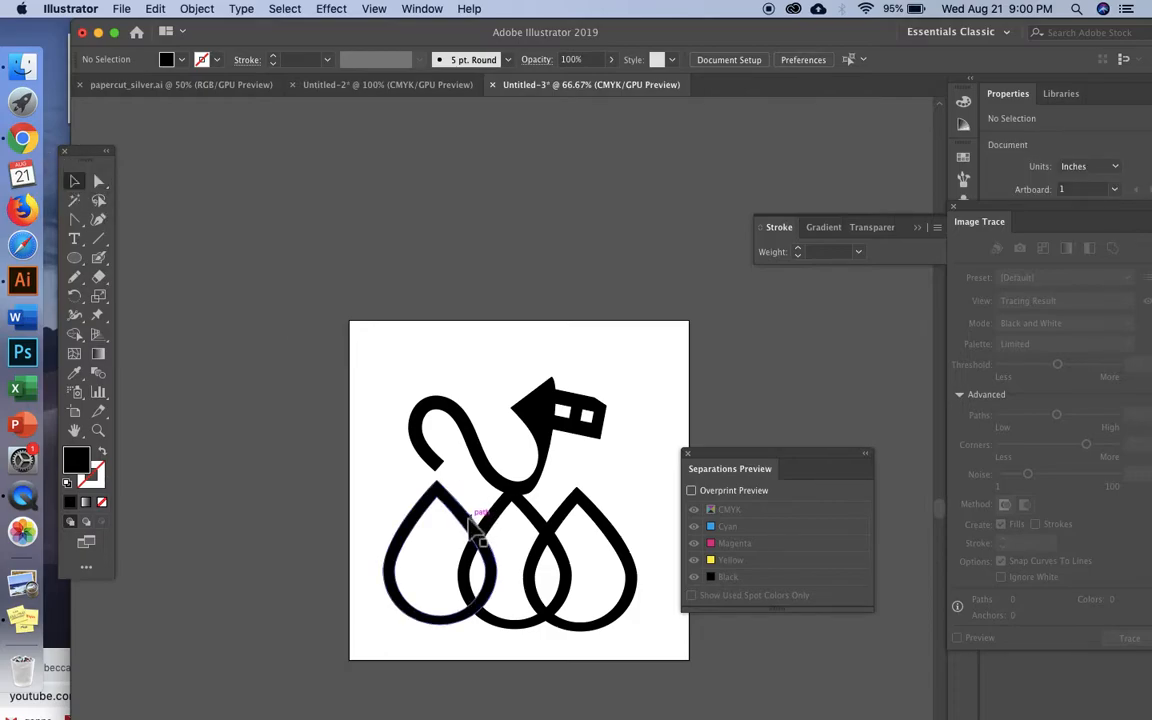
left_click_drag(363, 530, 743, 656)
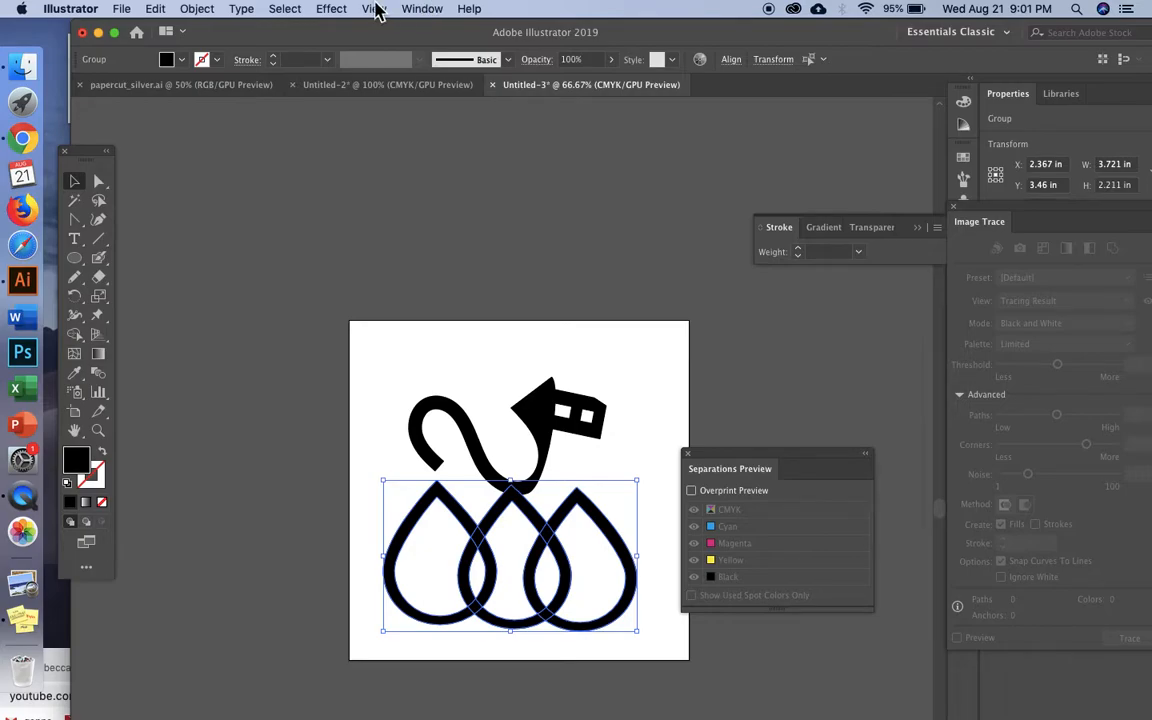
key("super+y")
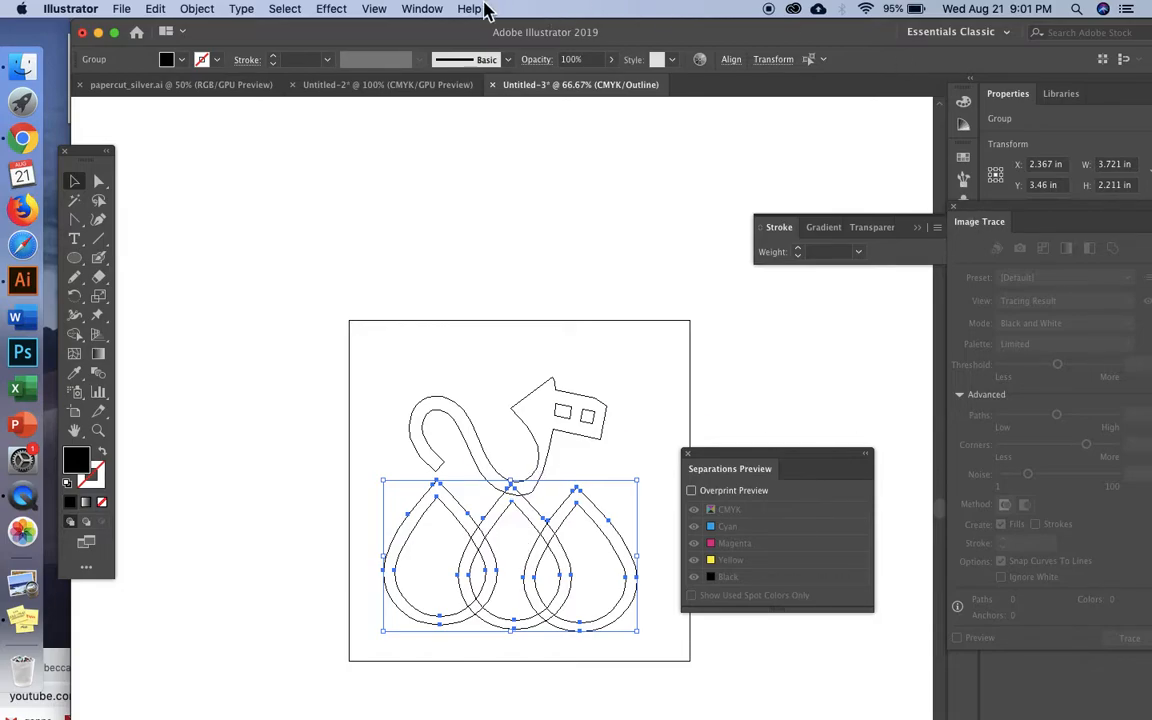
left_click(420, 12)
left_click(290, 267)
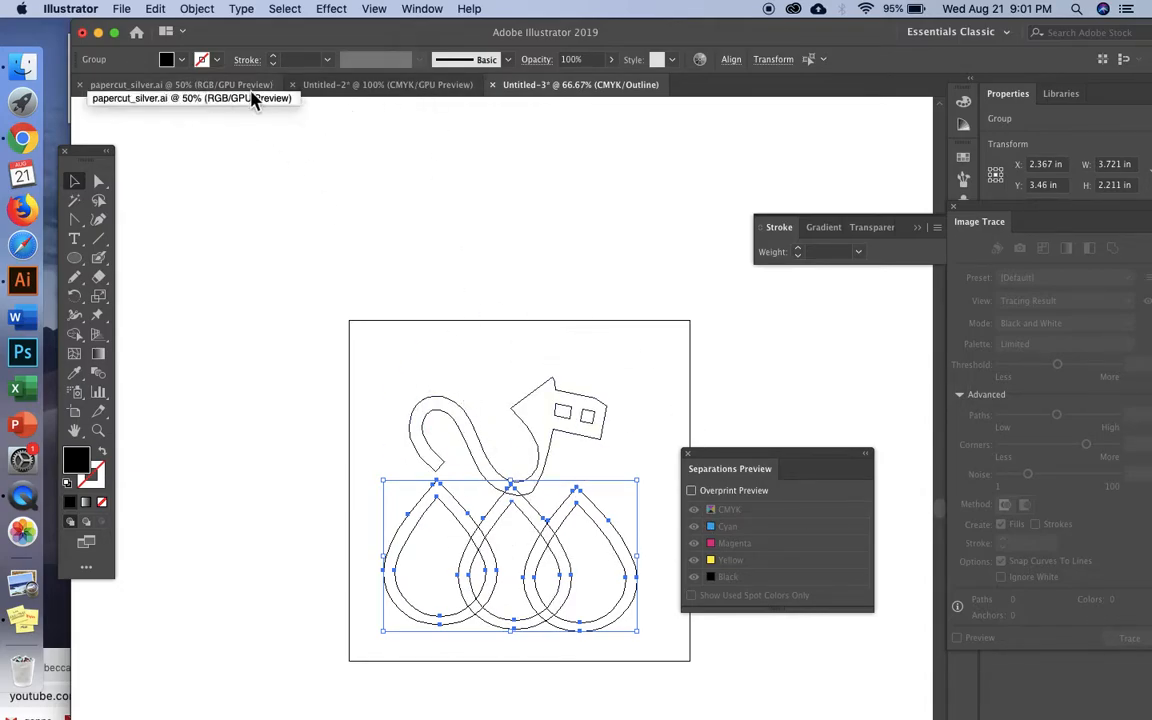
Step: View the solid black design in papercut_silver.ai and its thin-line version in the Untitled-2 document
left_click(190, 86)
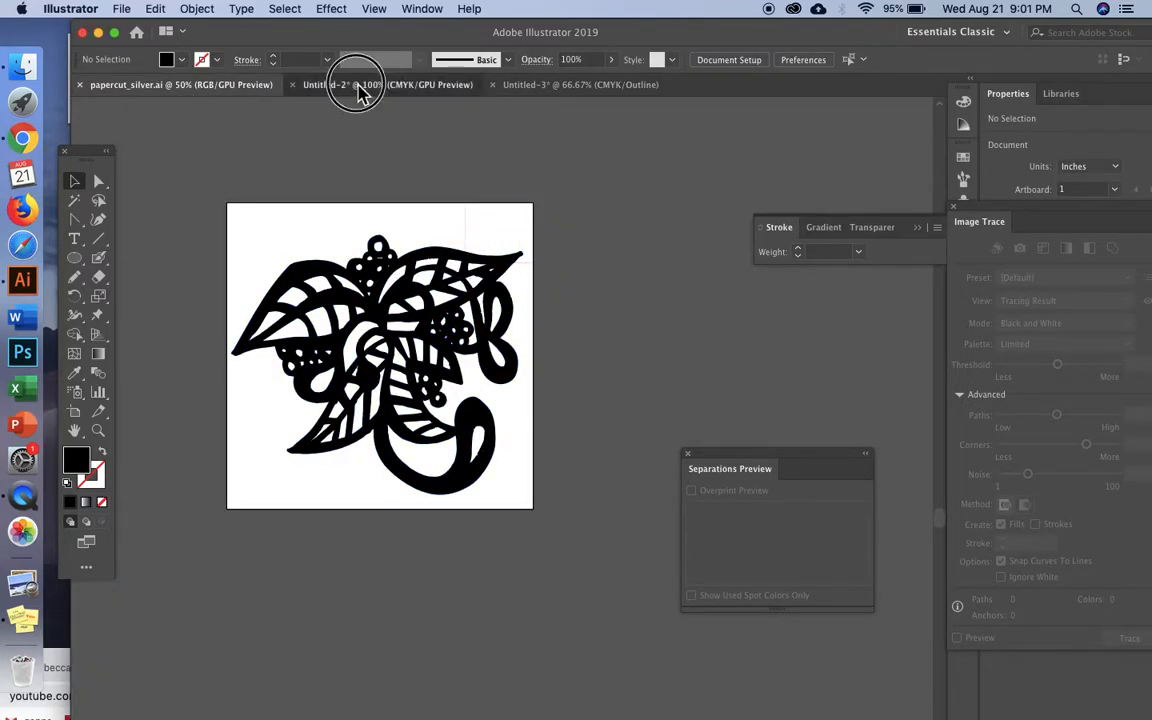
left_click(360, 88)
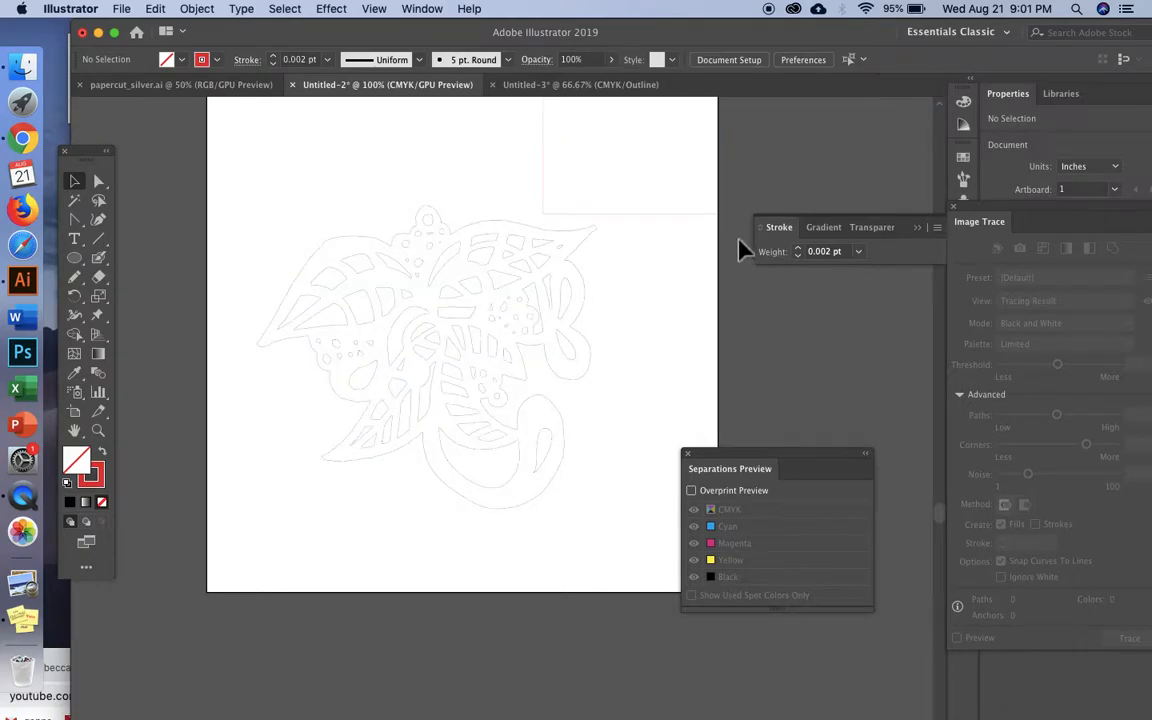